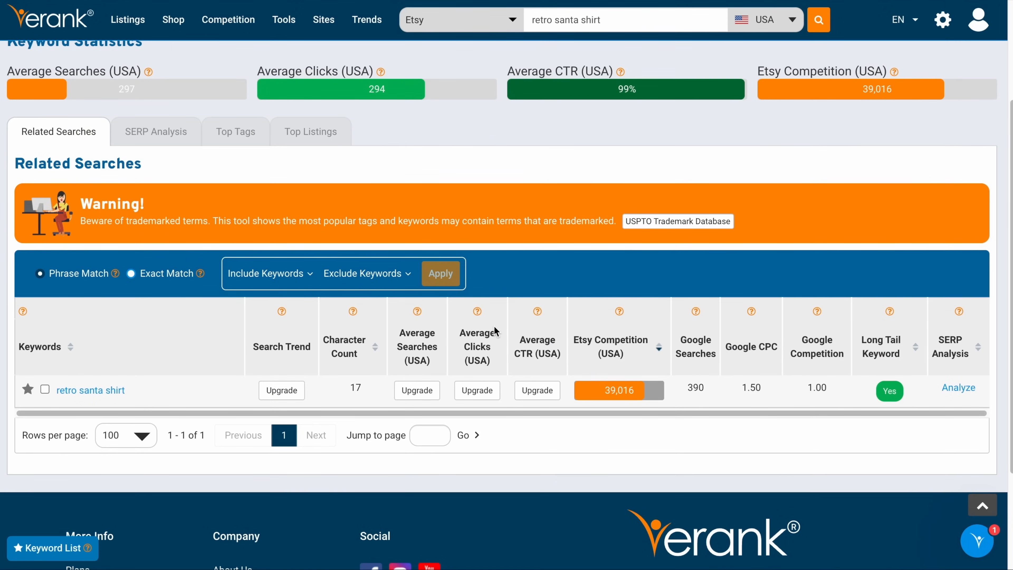
# Show the top listings for "retro santa shirt", sort them by highest estimated revenue and examine the best-earning designs
pyautogui.scroll(3, 495, 331)
pyautogui.click(290, 270)
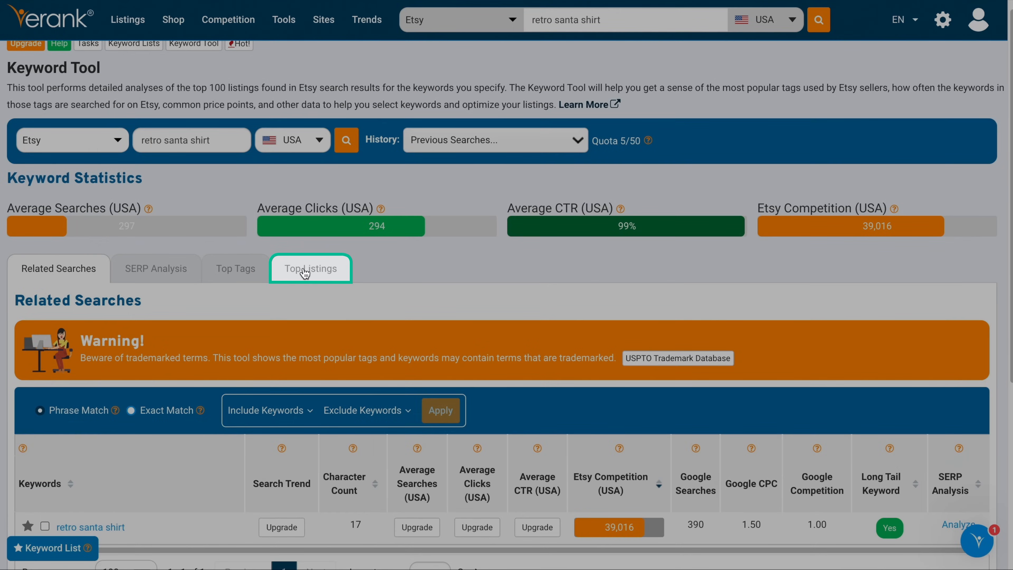
pyautogui.scroll(-2, 529, 294)
pyautogui.scroll(-3, 529, 295)
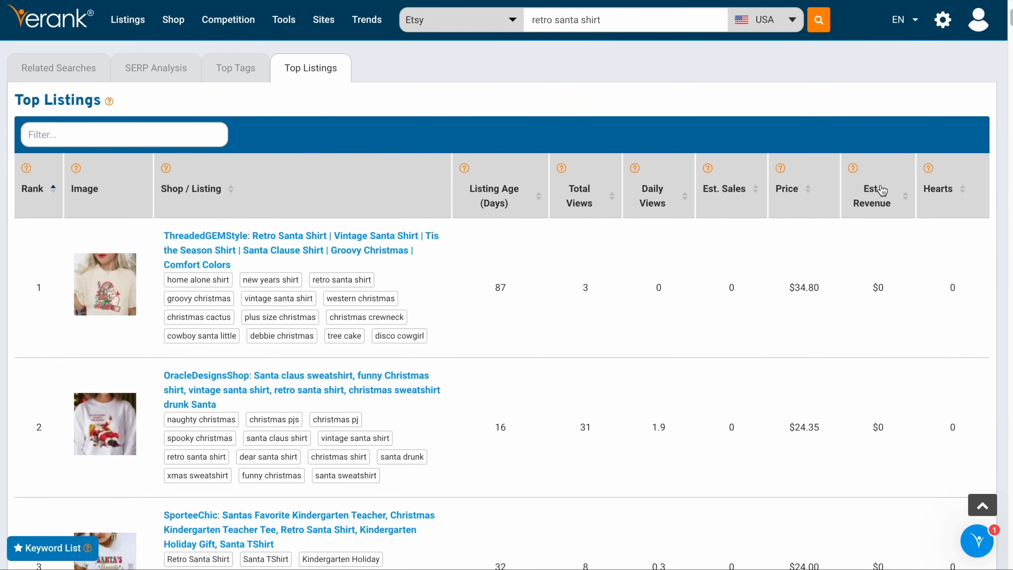
pyautogui.click(906, 200)
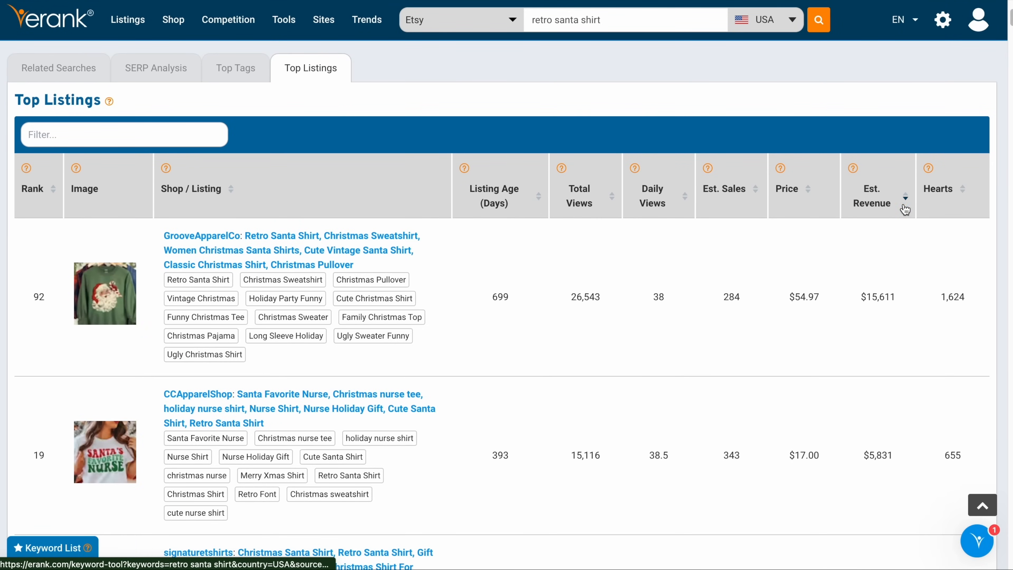
pyautogui.scroll(-1, 623, 373)
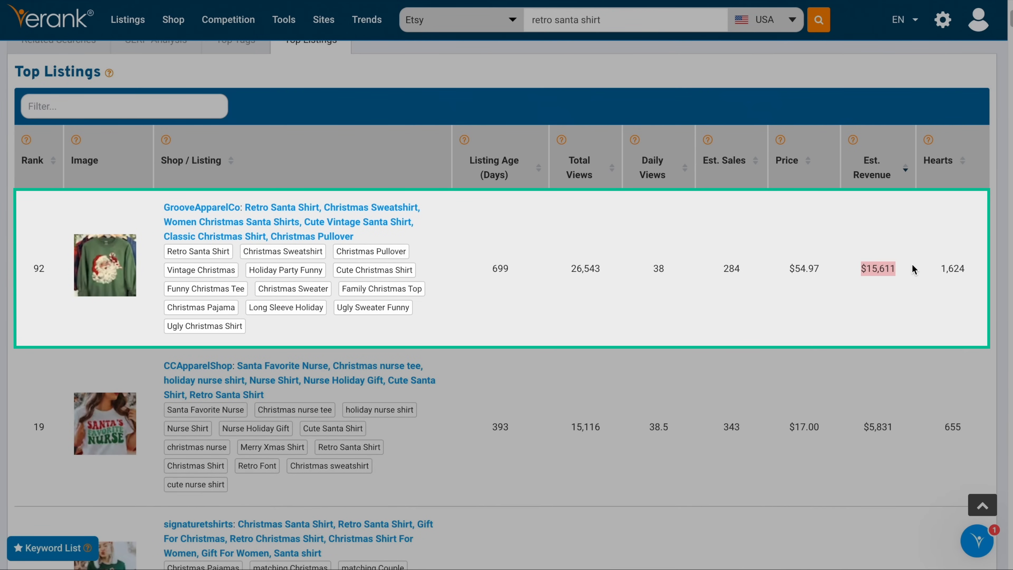
pyautogui.scroll(-4, 886, 329)
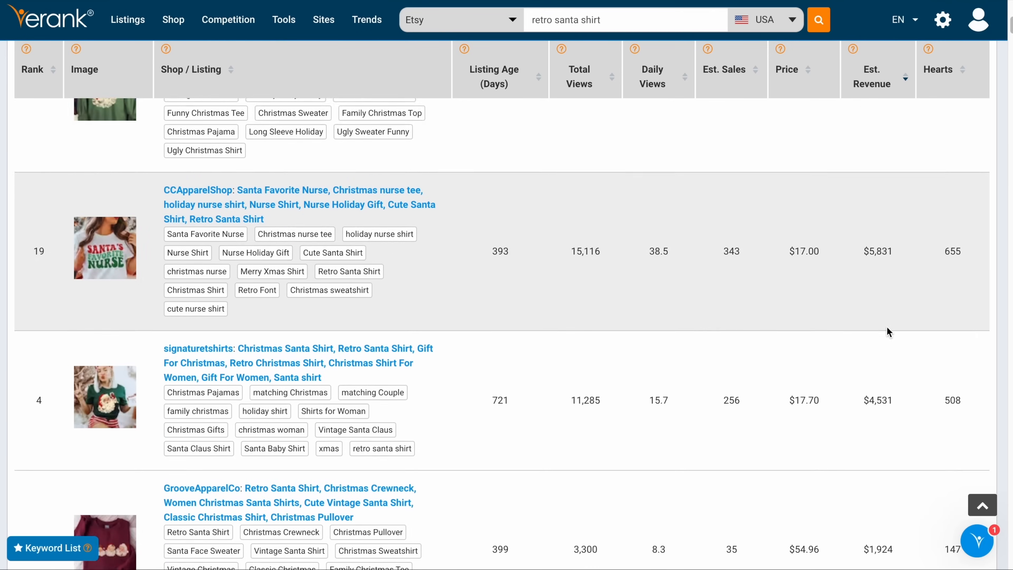
pyautogui.scroll(-10, 887, 327)
pyautogui.scroll(-2, 886, 331)
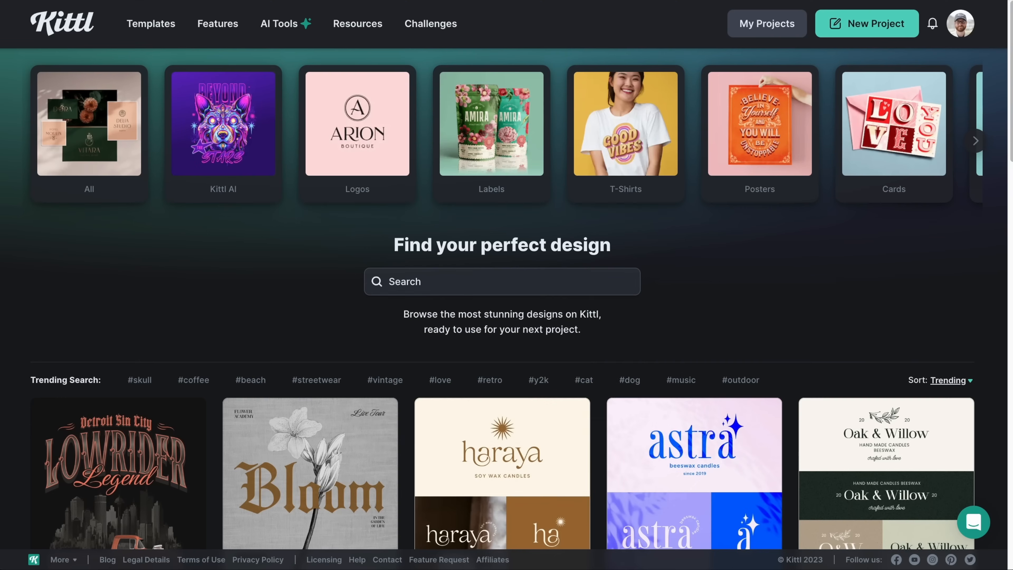
# Switch to Kittl and search the design templates for "christmas"
pyautogui.click(471, 286)
pyautogui.write('christmas')
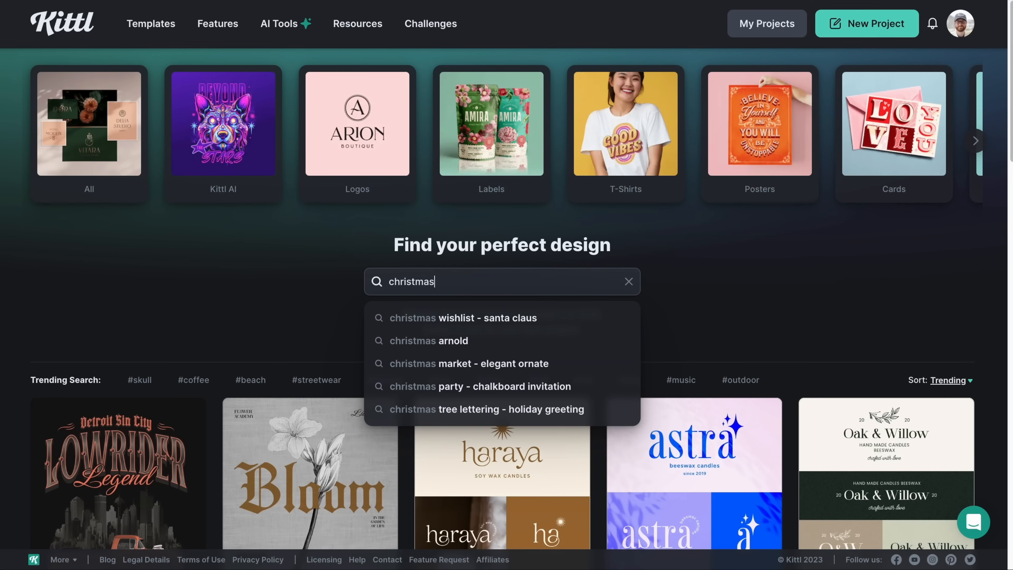
pyautogui.press('Return')
# Examine the Christmas template designs for T-shirt ideas, including the Santa-themed ones
pyautogui.scroll(-4, 726, 282)
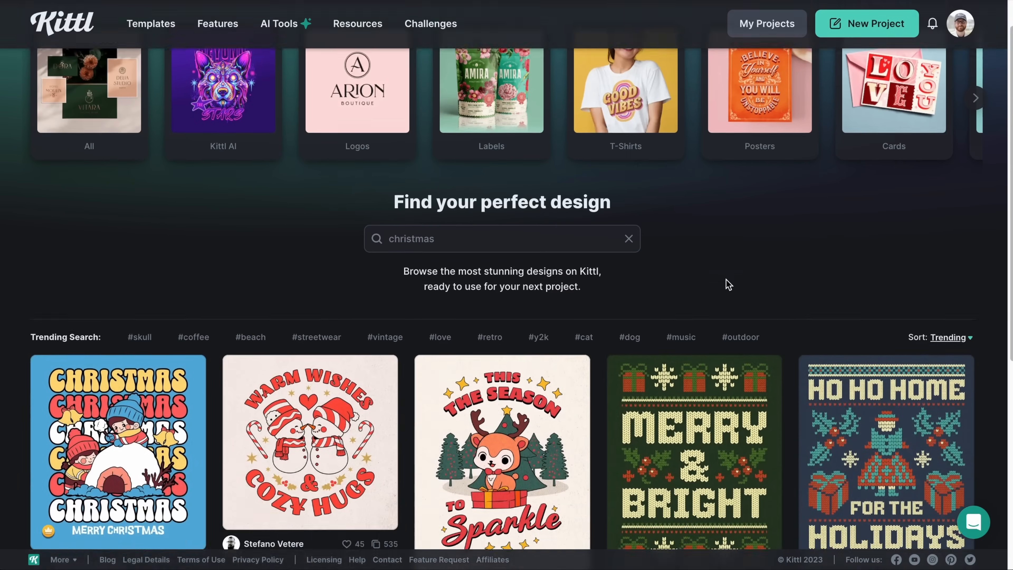
pyautogui.scroll(-9, 727, 284)
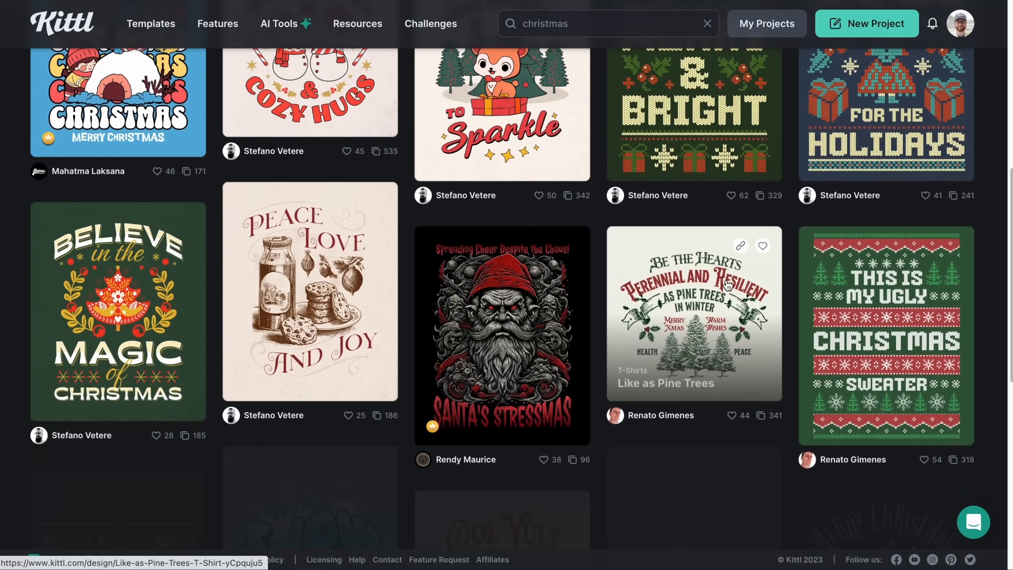
pyautogui.scroll(-6, 727, 284)
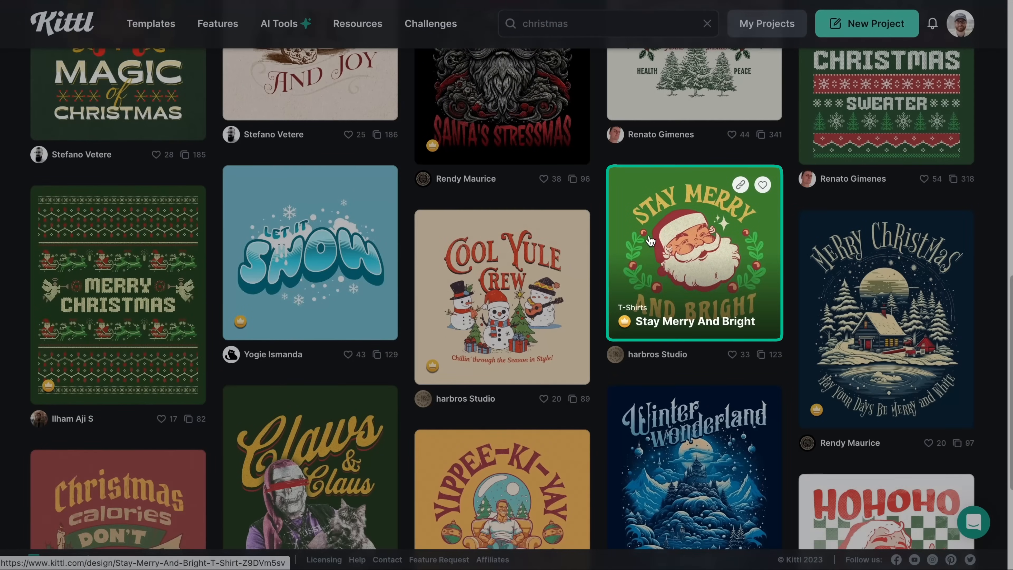
pyautogui.scroll(-11, 688, 268)
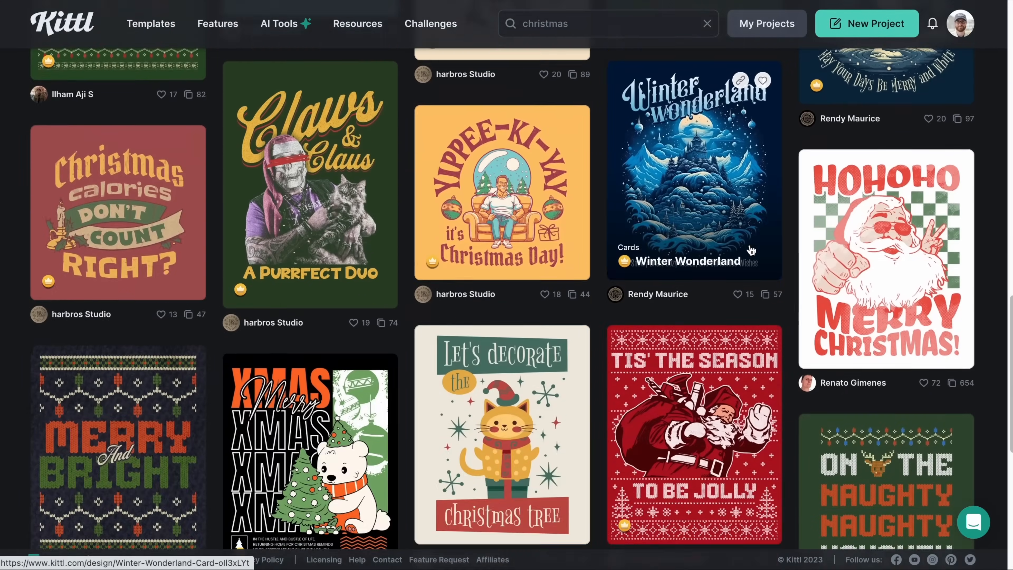
pyautogui.scroll(-10, 814, 171)
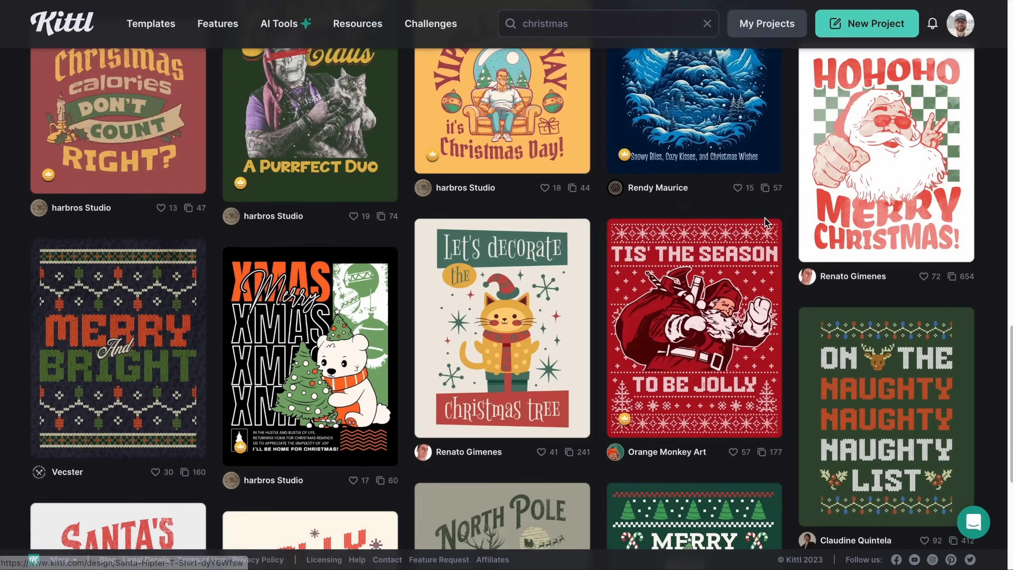
pyautogui.scroll(-10, 767, 224)
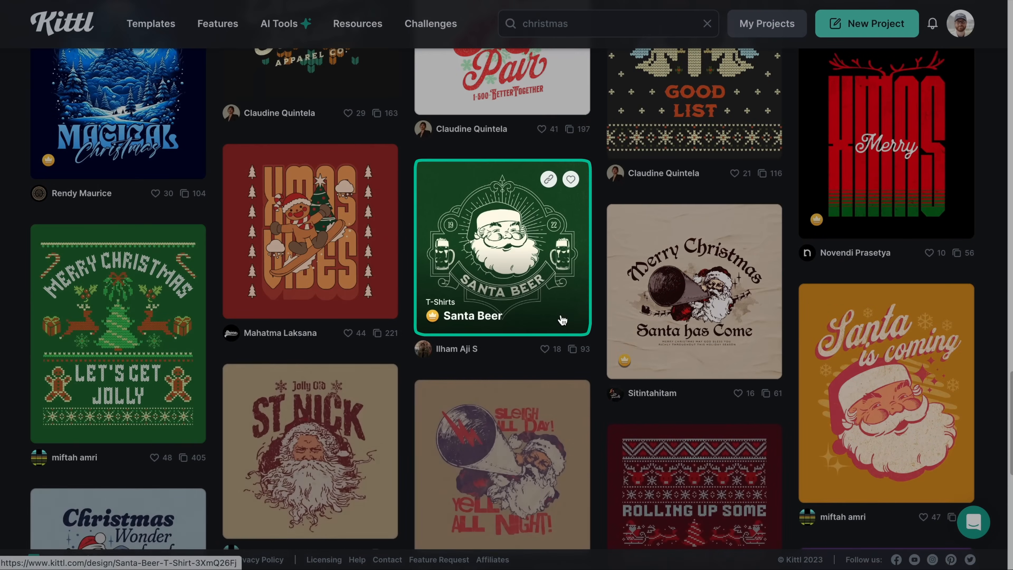
pyautogui.scroll(-3, 559, 304)
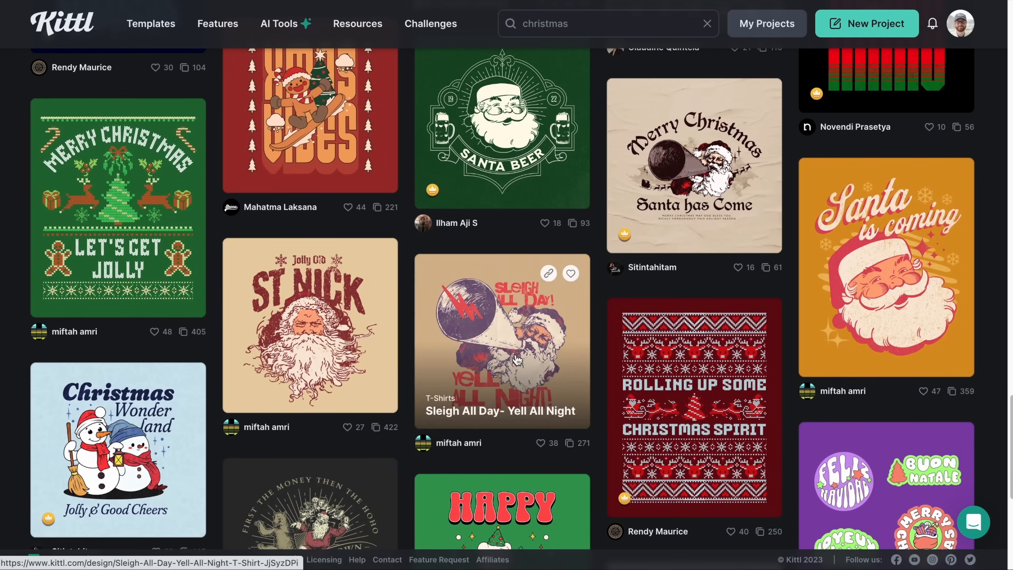
pyautogui.scroll(-2, 324, 335)
pyautogui.scroll(8, 402, 275)
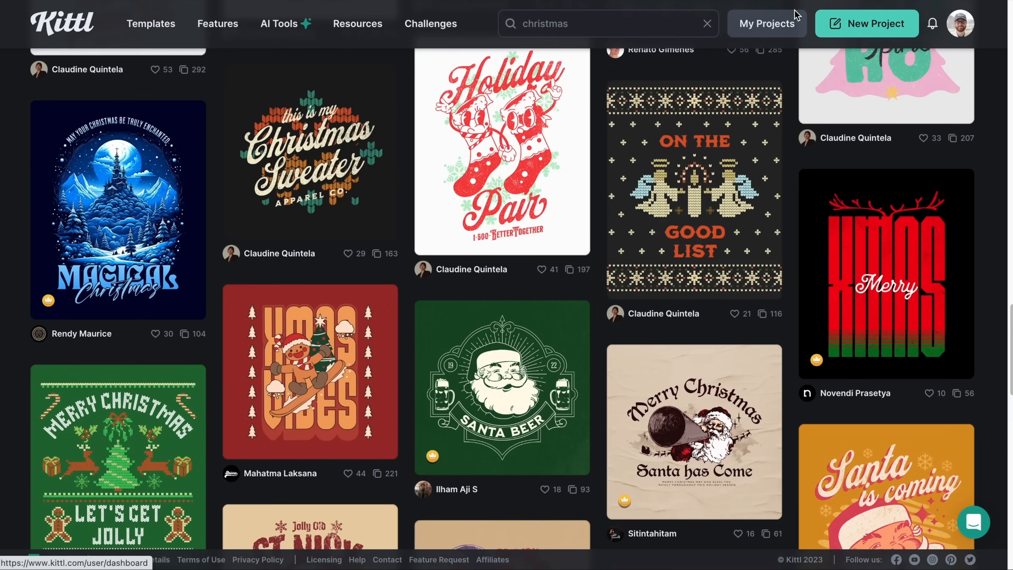
# Create a new project with the Printify T-Shirt artboard preset, 4200 × 4800 px at 300 DPI
pyautogui.click(854, 32)
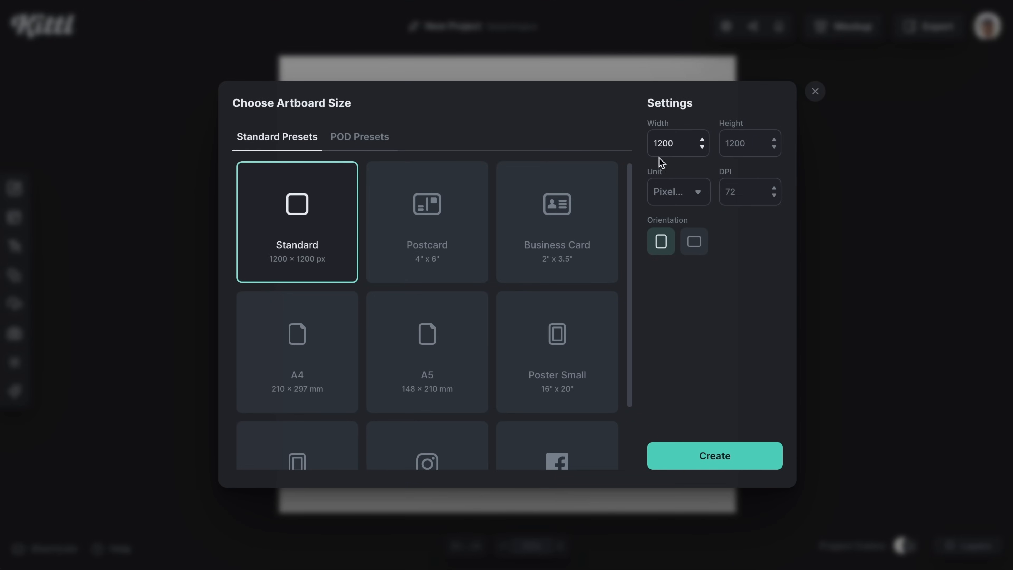
pyautogui.click(360, 144)
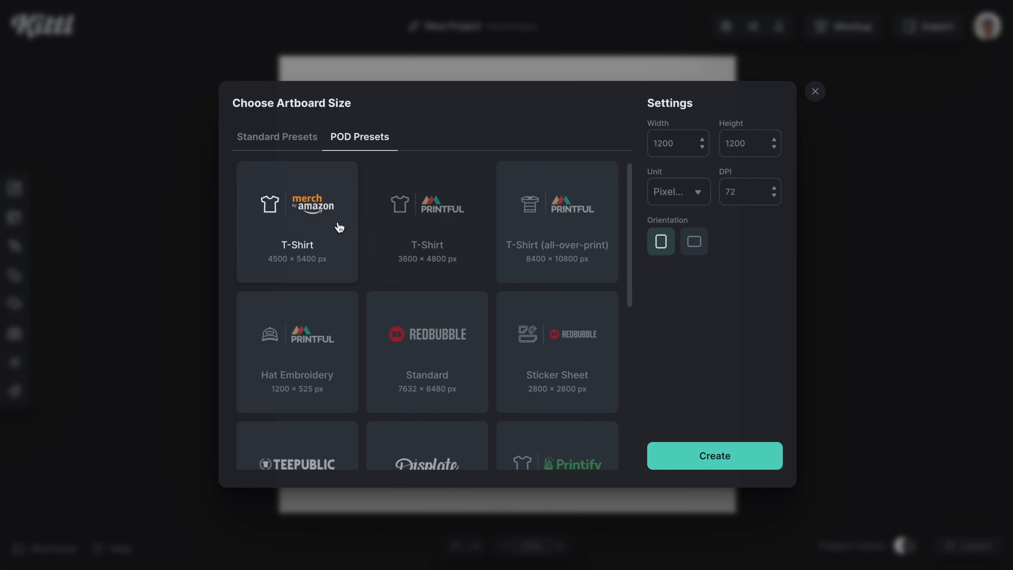
pyautogui.scroll(-7, 522, 331)
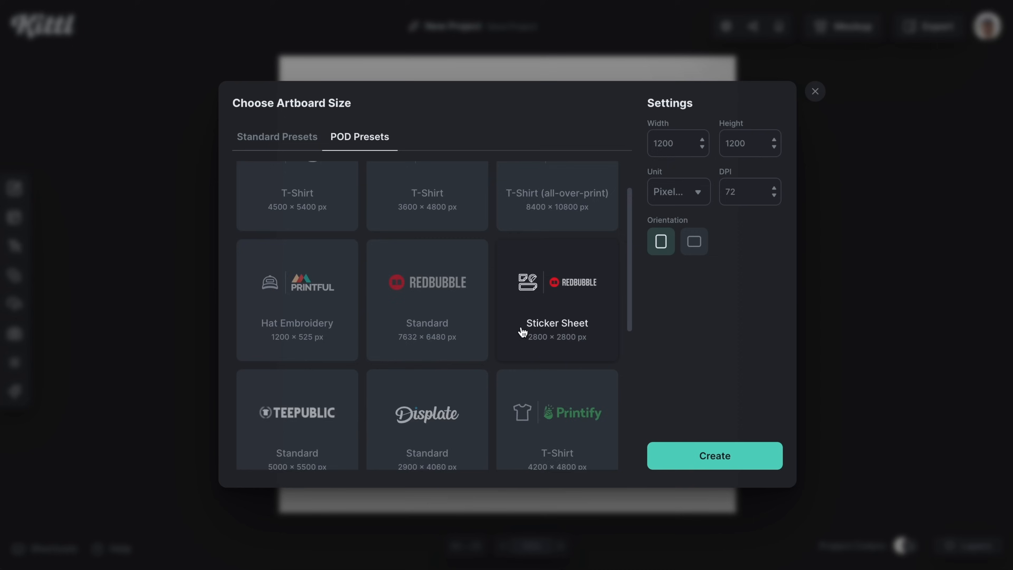
pyautogui.scroll(-2, 522, 331)
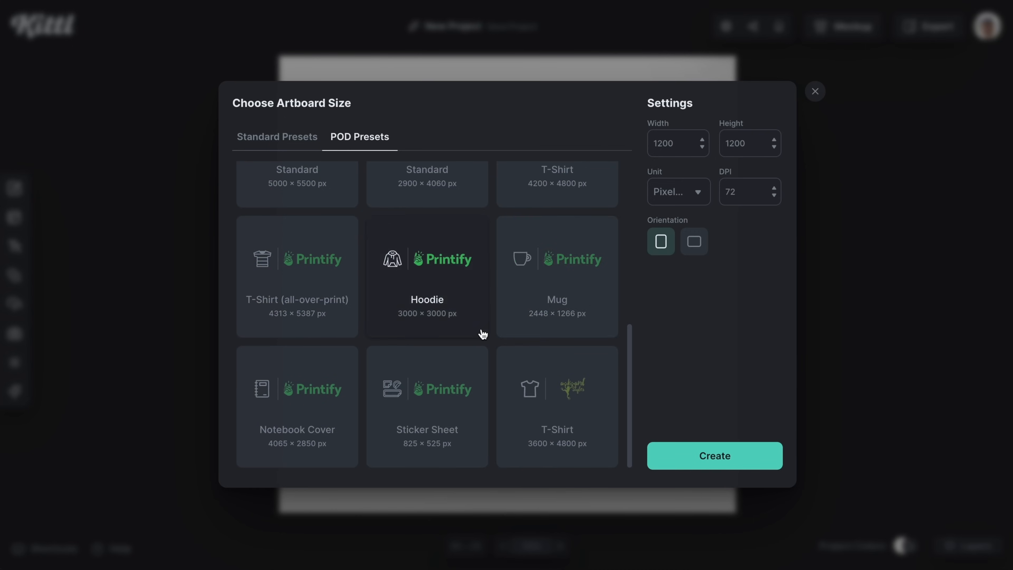
pyautogui.scroll(2, 481, 333)
pyautogui.scroll(1, 481, 335)
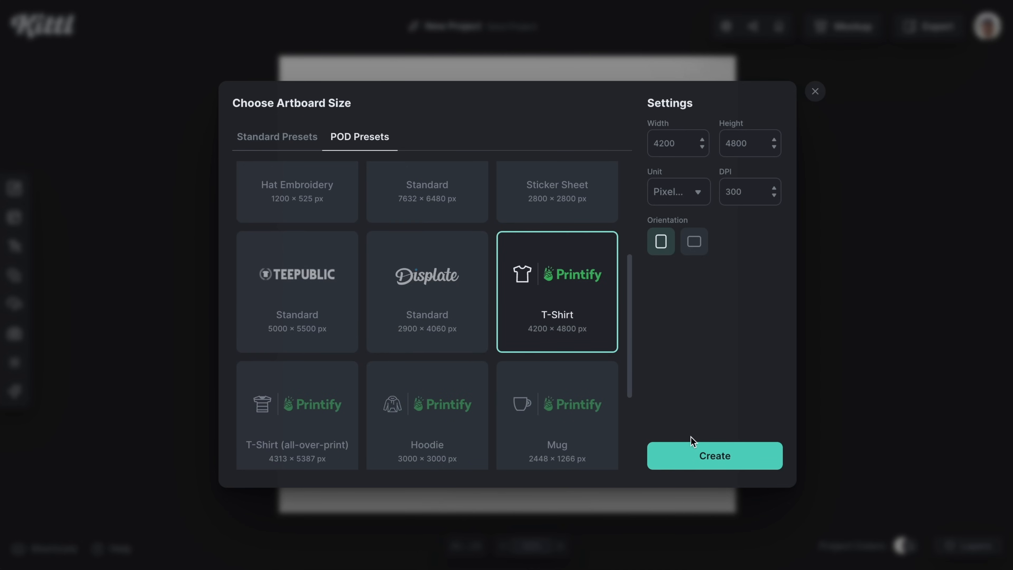
pyautogui.click(698, 455)
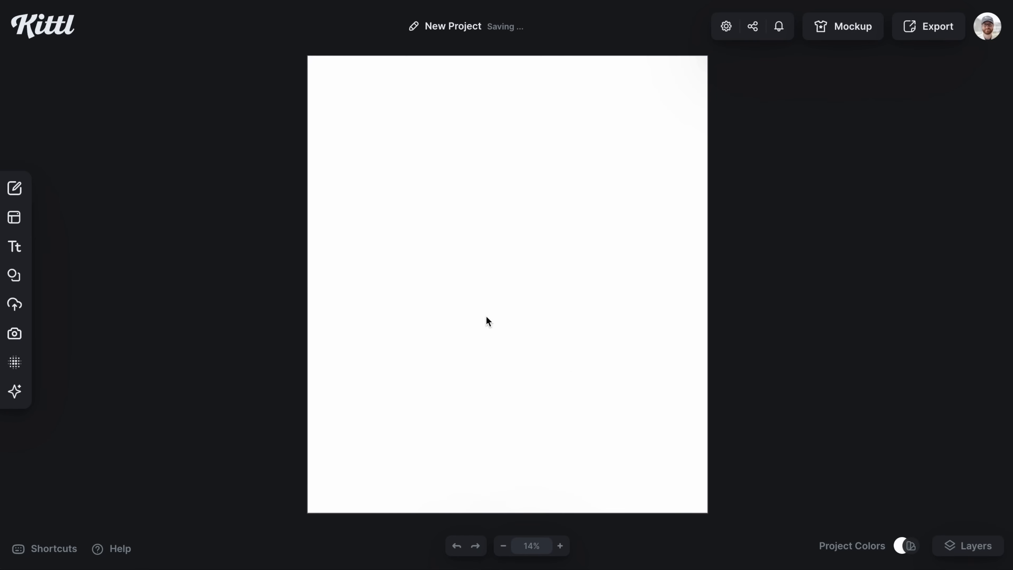
# Search the elements library for "santa" and add the cream-bearded Santa head with a tilted red hat to the artboard
pyautogui.click(11, 278)
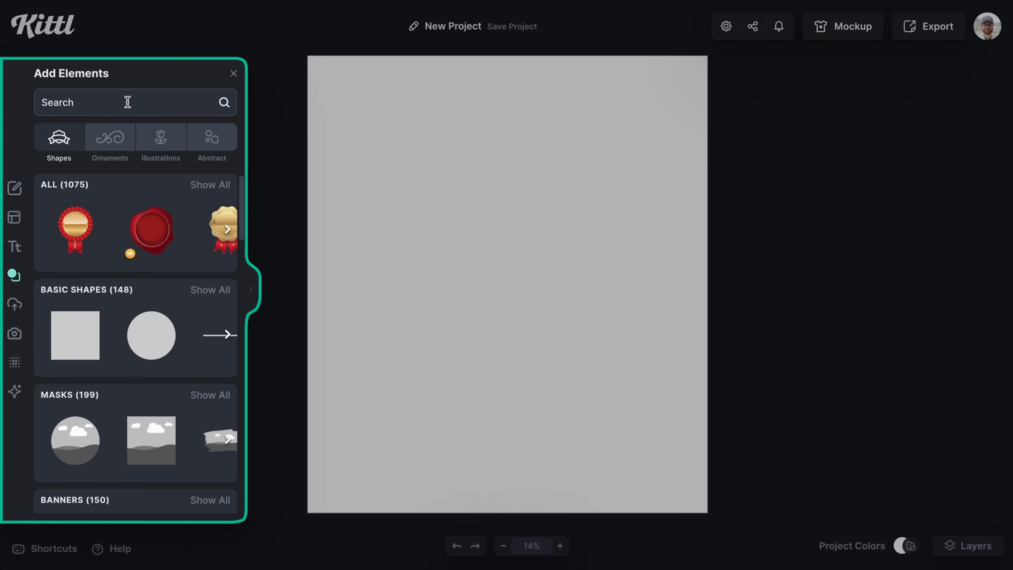
pyautogui.click(127, 102)
pyautogui.write('santa')
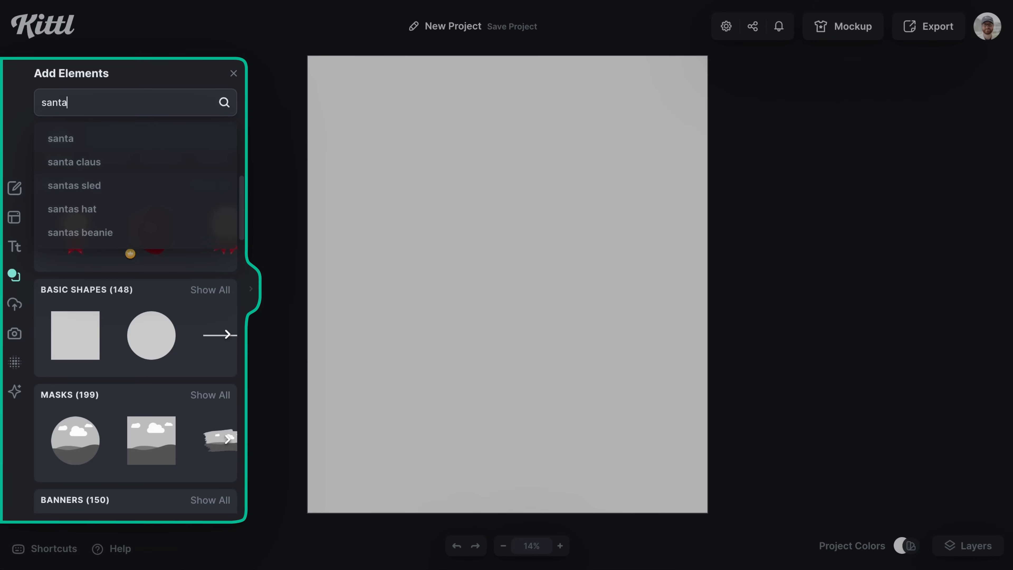
pyautogui.press('Return')
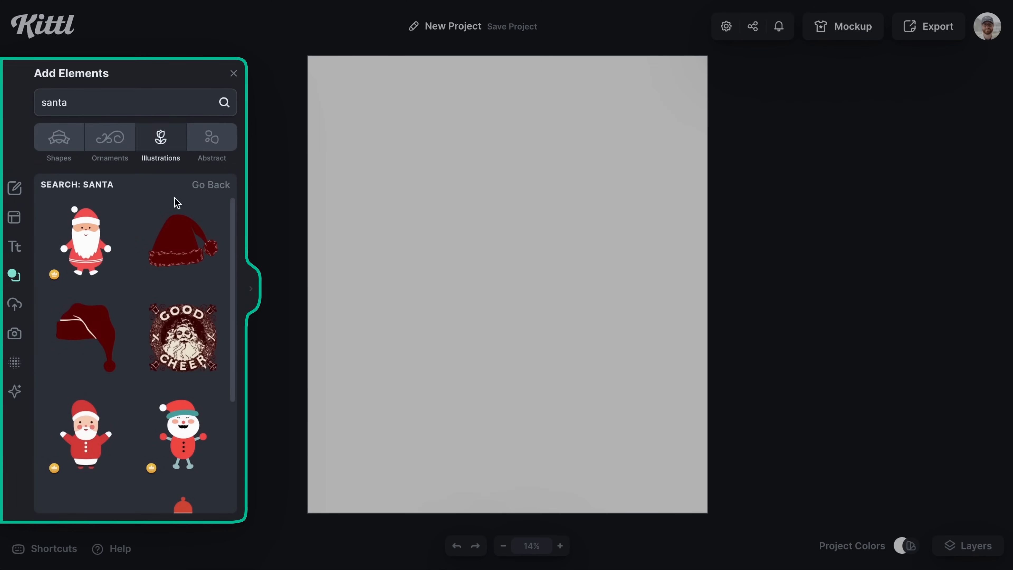
pyautogui.scroll(-6, 164, 411)
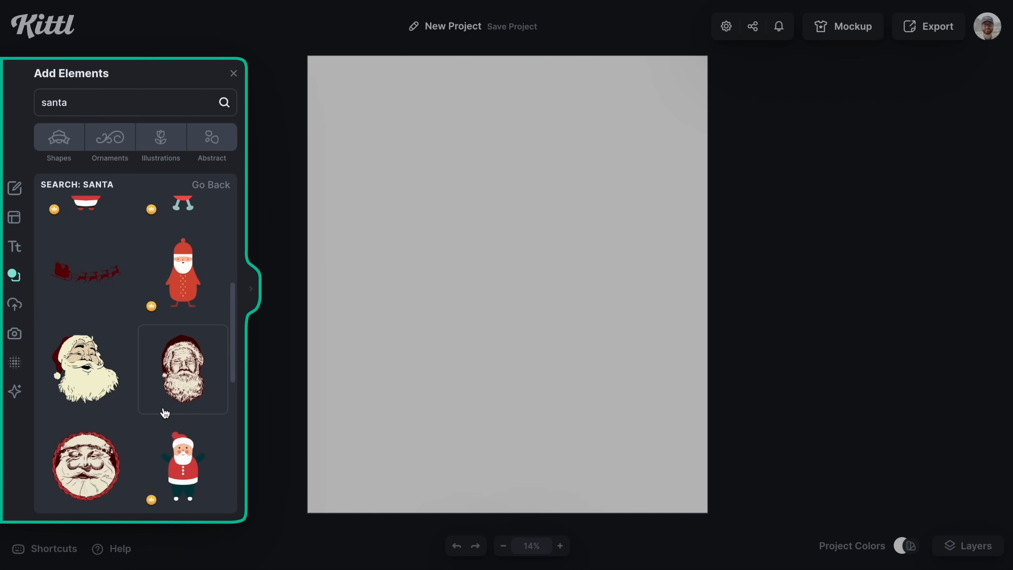
pyautogui.click(104, 380)
# Add the laughing Santa head with closed eyes and place it to the left of the first head
pyautogui.scroll(-5, 116, 446)
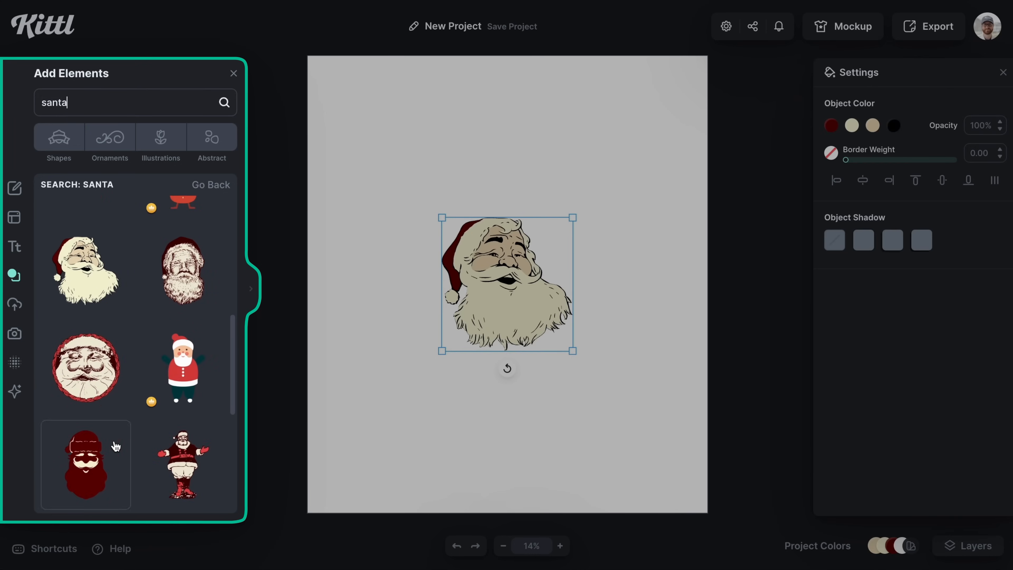
pyautogui.scroll(-8, 115, 446)
pyautogui.click(186, 464)
pyautogui.moveTo(508, 284); pyautogui.dragTo(378, 282)
# Add the black-hatted Santa head with an orange face and place it to the right of the other two heads
pyautogui.scroll(-10, 72, 421)
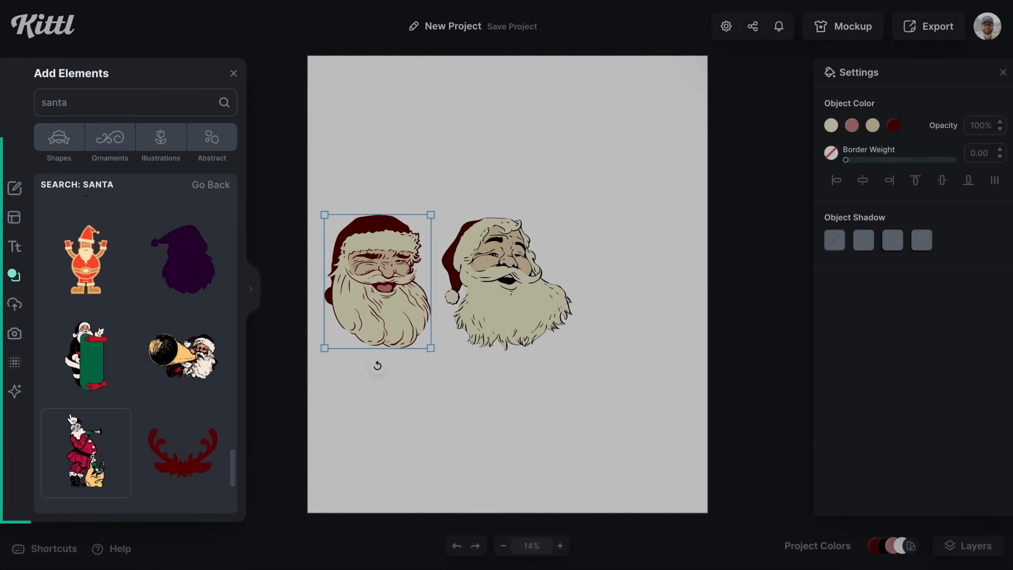
pyautogui.scroll(-8, 176, 406)
pyautogui.scroll(-8, 177, 406)
pyautogui.click(185, 253)
pyautogui.moveTo(522, 332); pyautogui.dragTo(657, 329)
pyautogui.scroll(-8, 177, 343)
# Delete all three Santa heads from the artboard
pyautogui.click(471, 188)
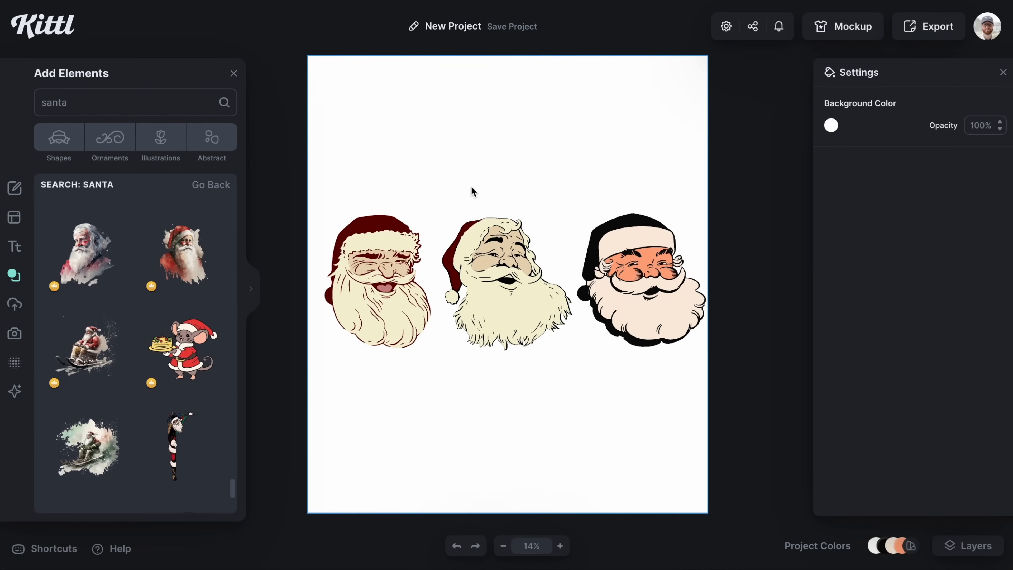
pyautogui.moveTo(374, 191); pyautogui.dragTo(691, 336)
pyautogui.press('Delete')
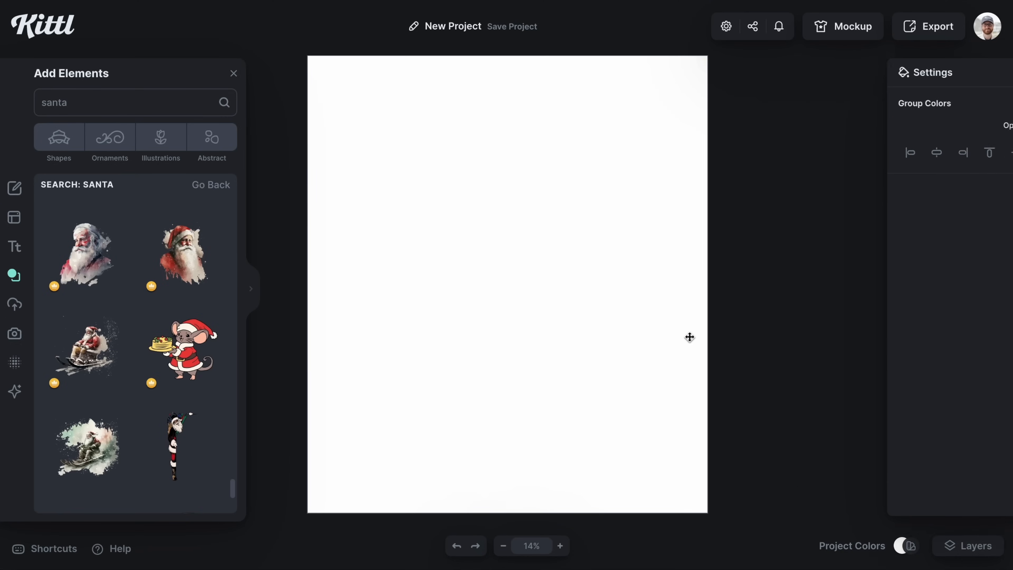
# Enter the AI image prompt "happy cartoon santa claus head, vector style graphic, thick lines, minimal, black and white"
pyautogui.click(14, 396)
pyautogui.click(130, 175)
pyautogui.write('h')
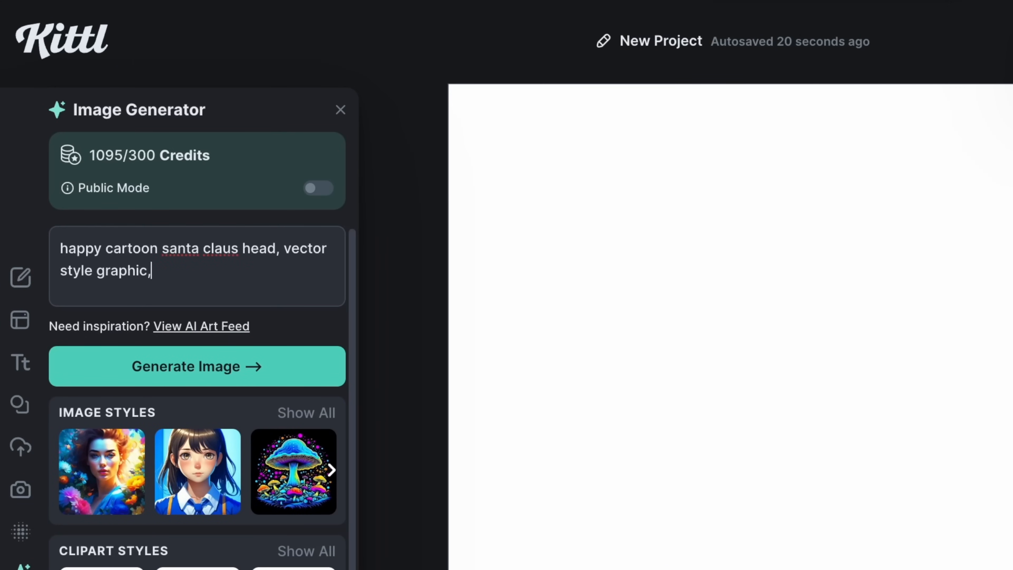
pyautogui.write(', black and white')
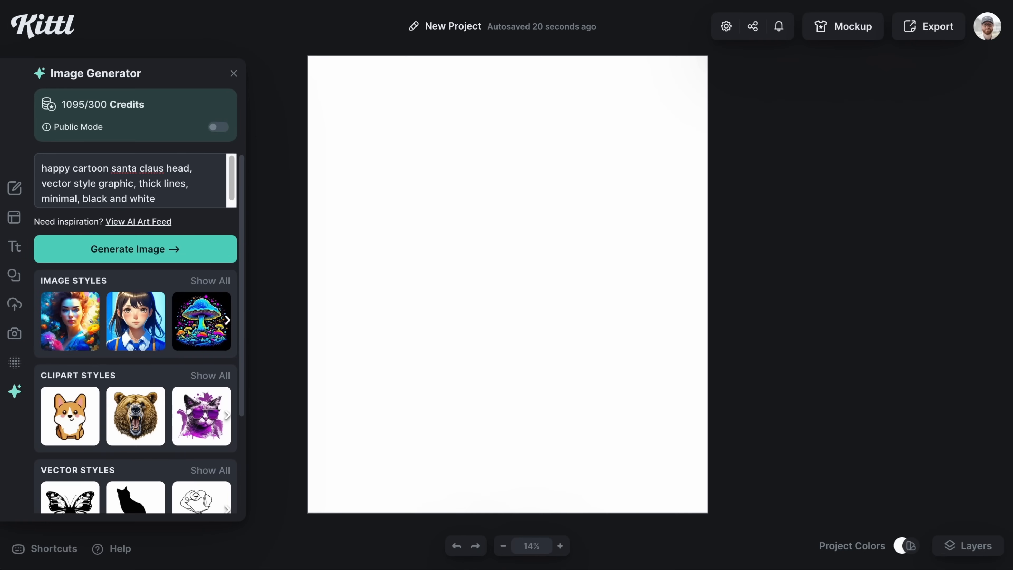
# Choose the Vintage Drawing vector style and generate the Santa head image
pyautogui.scroll(-3, 160, 431)
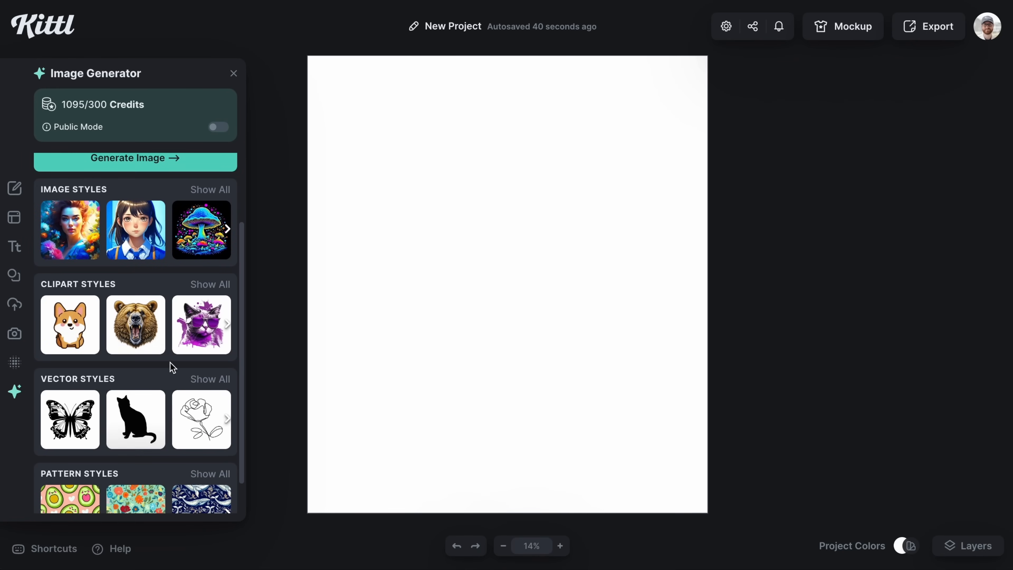
pyautogui.click(211, 379)
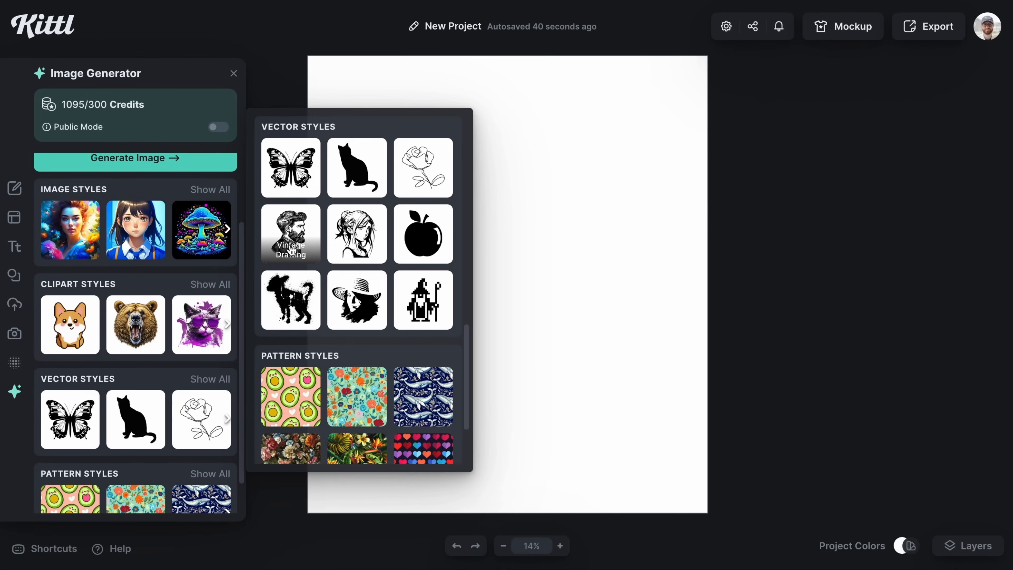
pyautogui.click(415, 236)
pyautogui.scroll(3, 117, 306)
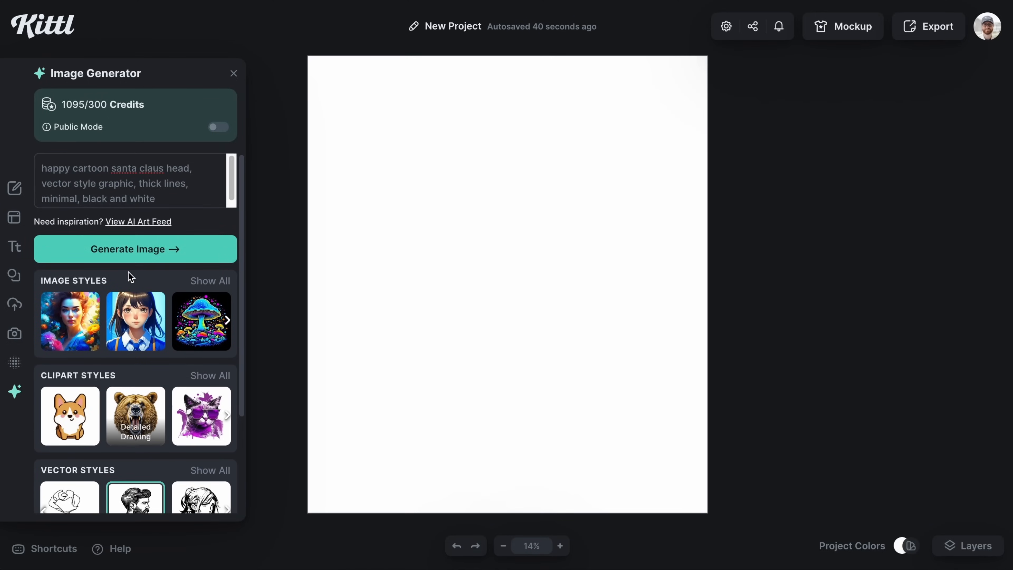
pyautogui.click(134, 258)
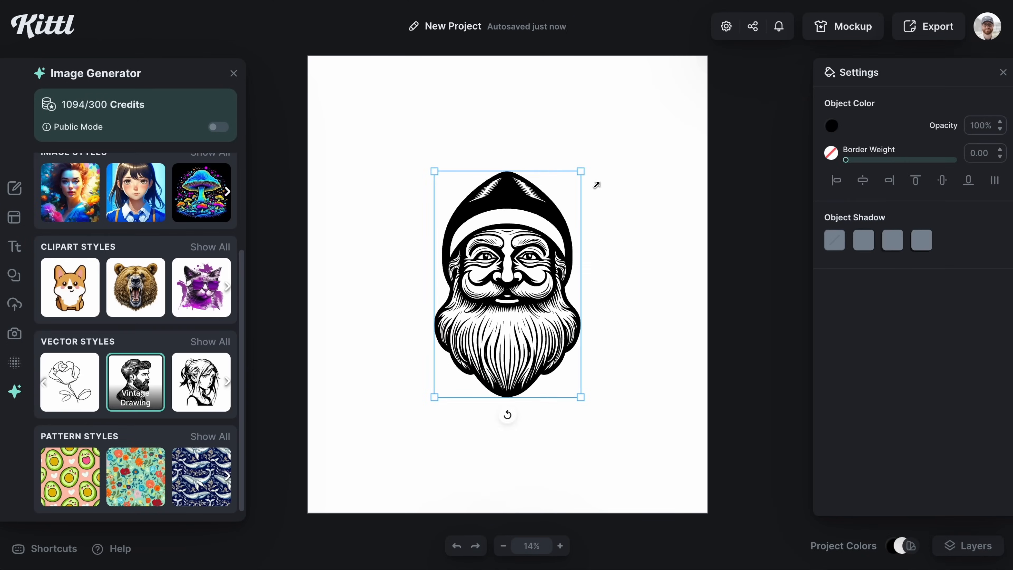
# Set the artboard background to a muted sage green (a6b18e) and recolor the Santa head dark green
pyautogui.click(692, 127)
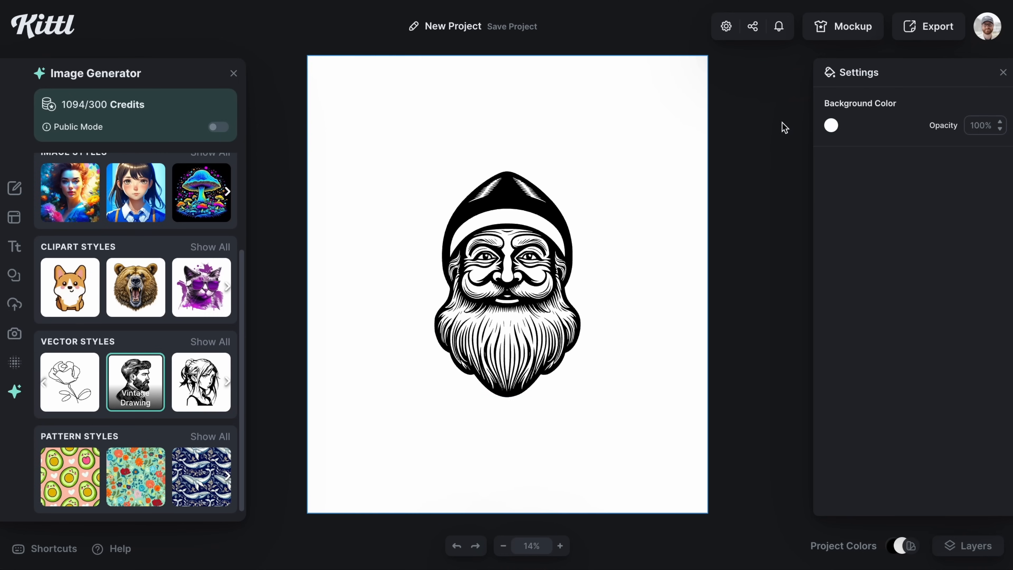
pyautogui.click(833, 125)
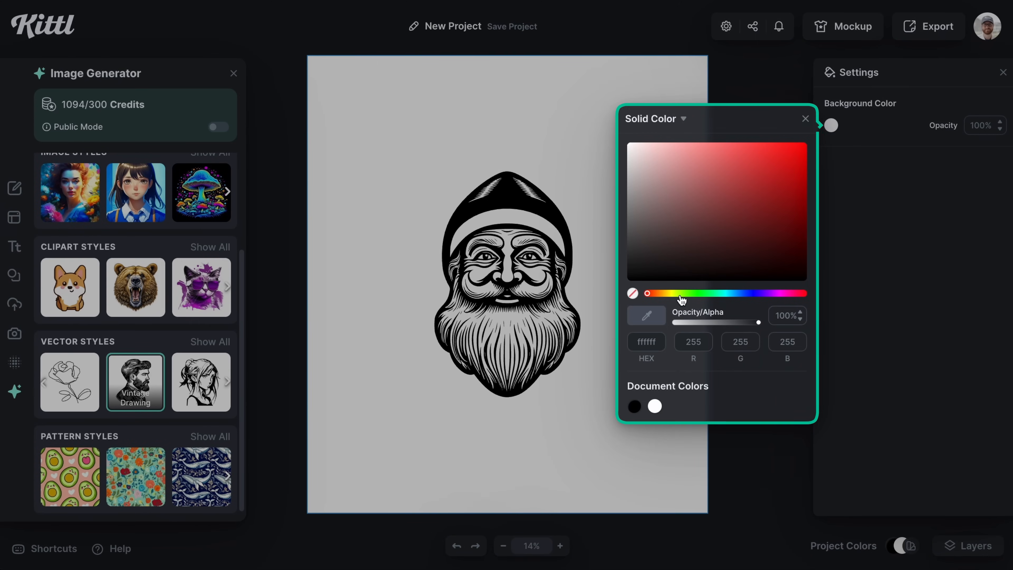
pyautogui.click(681, 295)
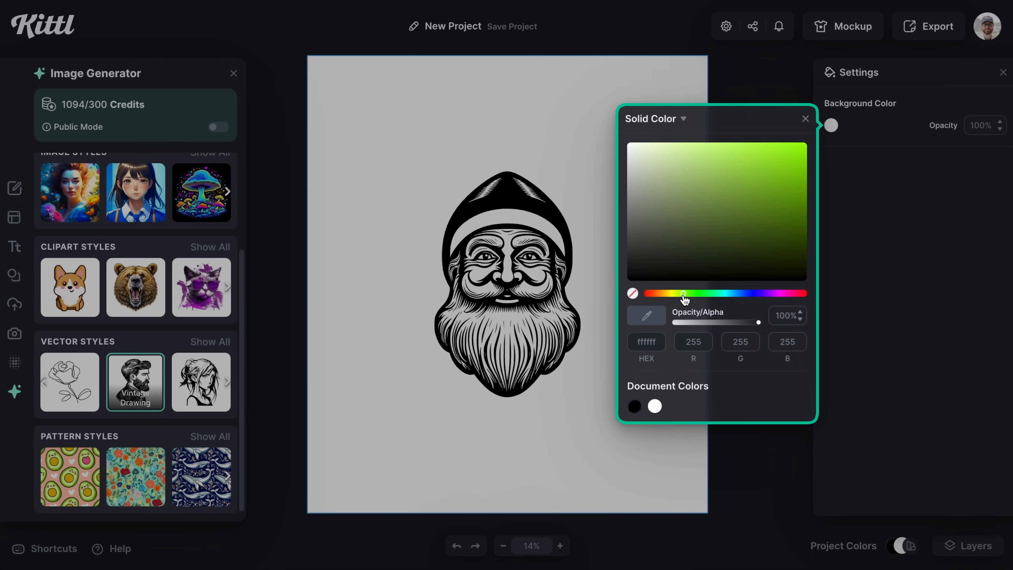
pyautogui.moveTo(691, 166)
pyautogui.mouseDown()
pyautogui.moveTo(670, 170)
pyautogui.moveTo(662, 188)
pyautogui.moveTo(658, 169)
pyautogui.moveTo(665, 188)
pyautogui.mouseUp()
pyautogui.click(532, 244)
pyautogui.moveTo(781, 185); pyautogui.dragTo(738, 251)
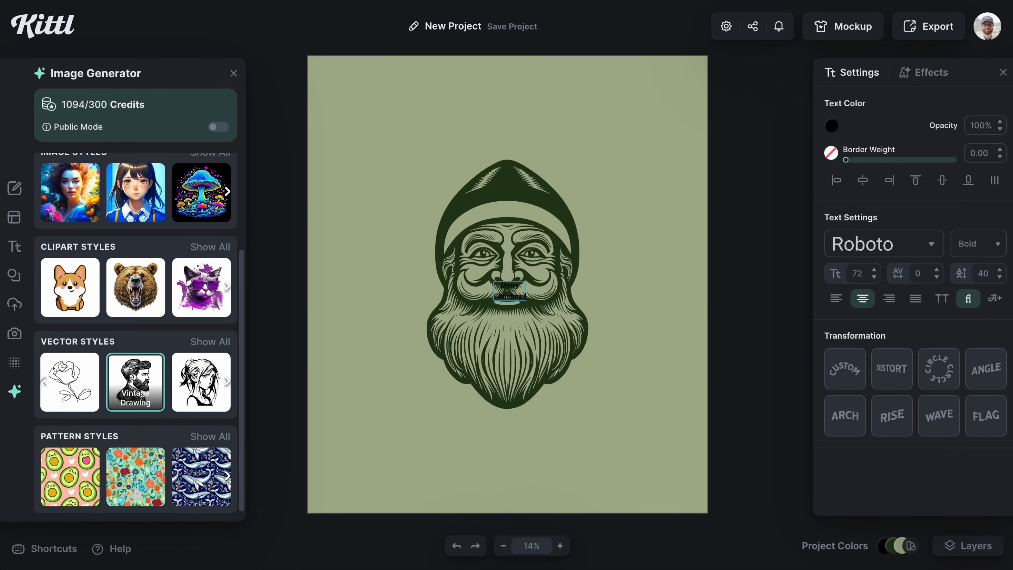
# Set the "Merry Christmas" text under the Santa head in the Adventurer script font and color it the same dark green
pyautogui.click(857, 258)
pyautogui.click(714, 174)
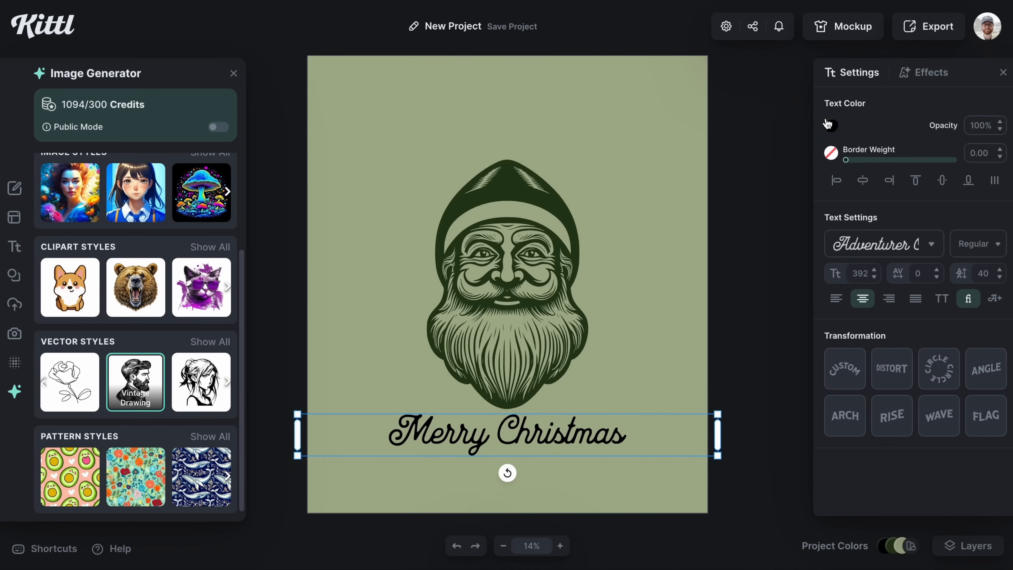
pyautogui.click(830, 125)
pyautogui.click(634, 407)
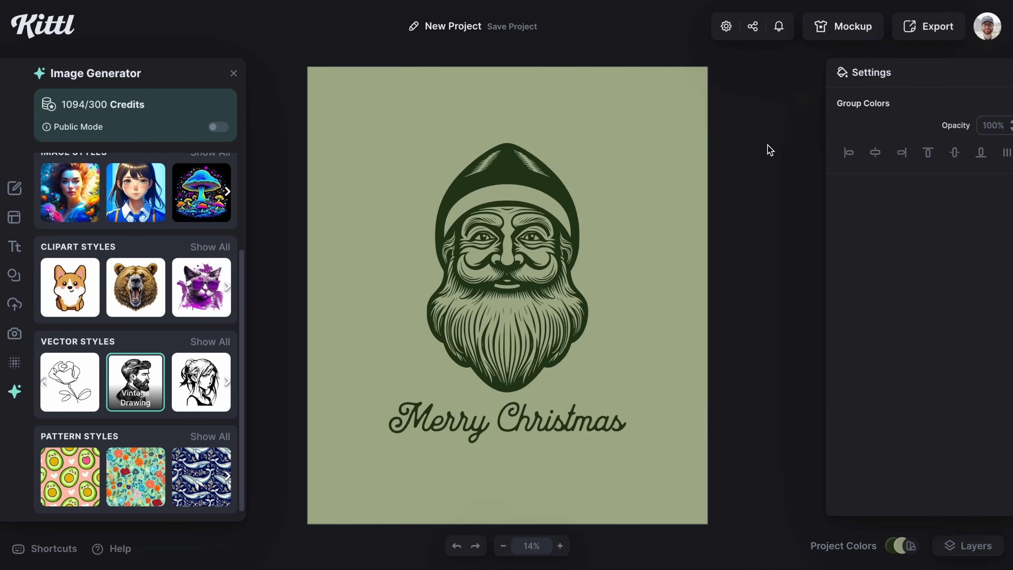
# Preview the Santa design on T-shirt and apparel flatlay sweatshirt mockups
pyautogui.click(830, 32)
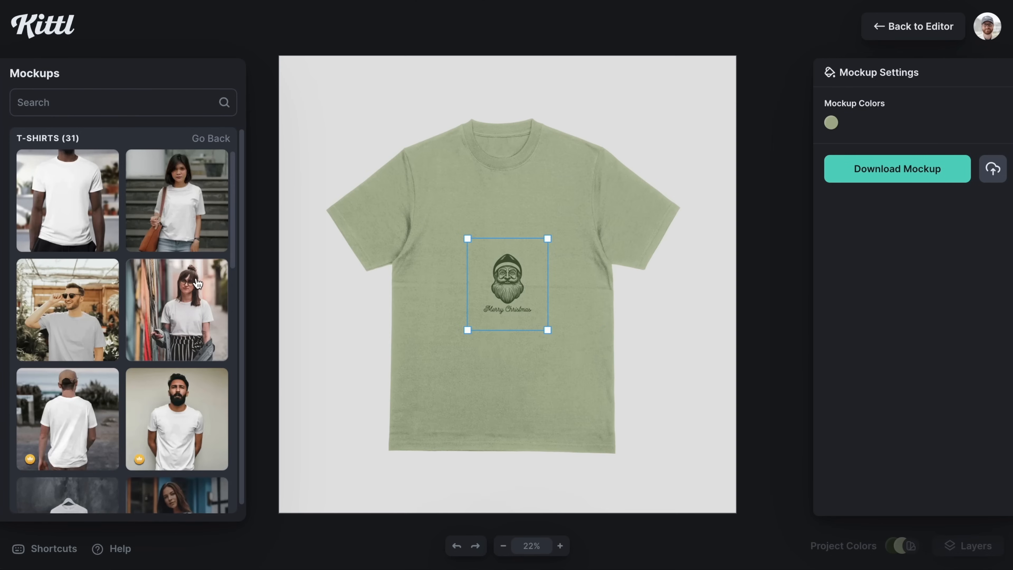
pyautogui.scroll(-1, 198, 294)
pyautogui.scroll(-2, 198, 293)
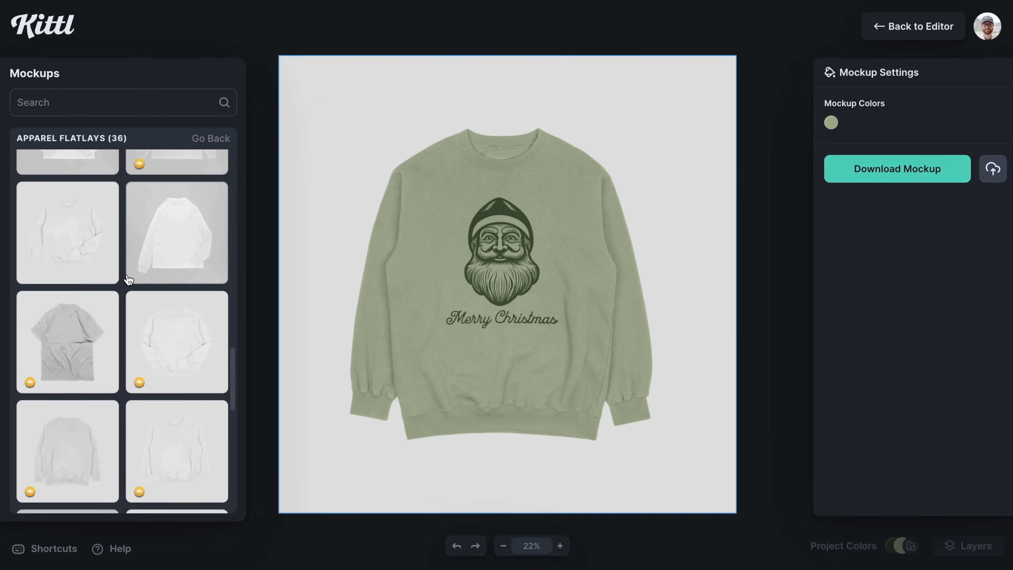
pyautogui.click(207, 138)
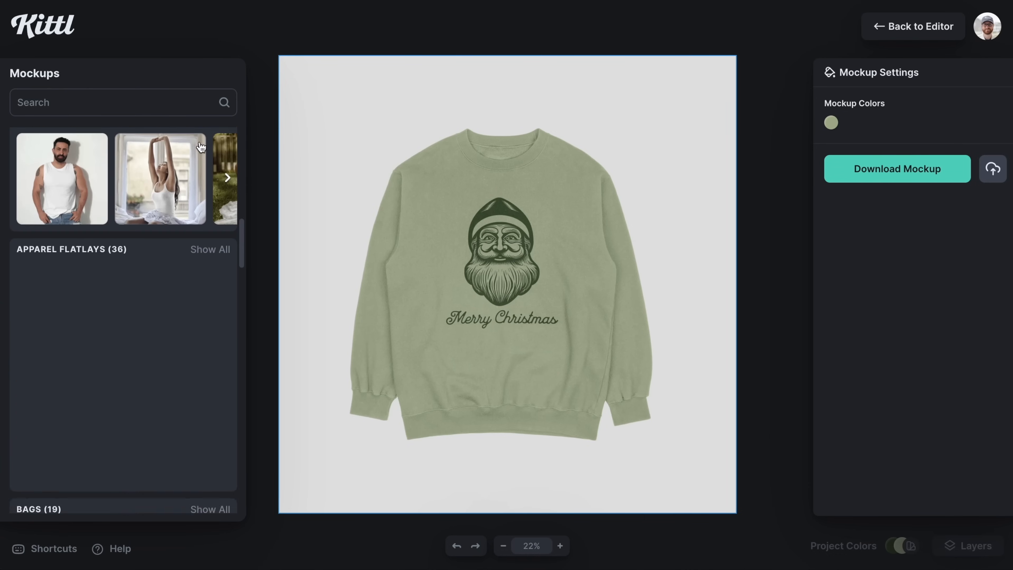
pyautogui.scroll(5, 158, 240)
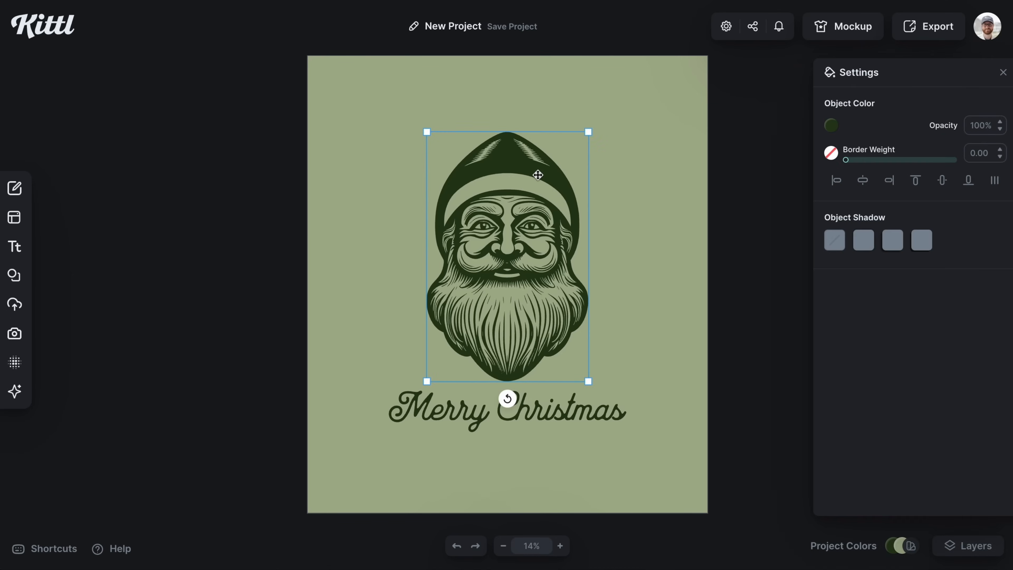
# Delete the dark green Santa head and choose the Watercolor clipart style for a new AI image
pyautogui.press('Delete')
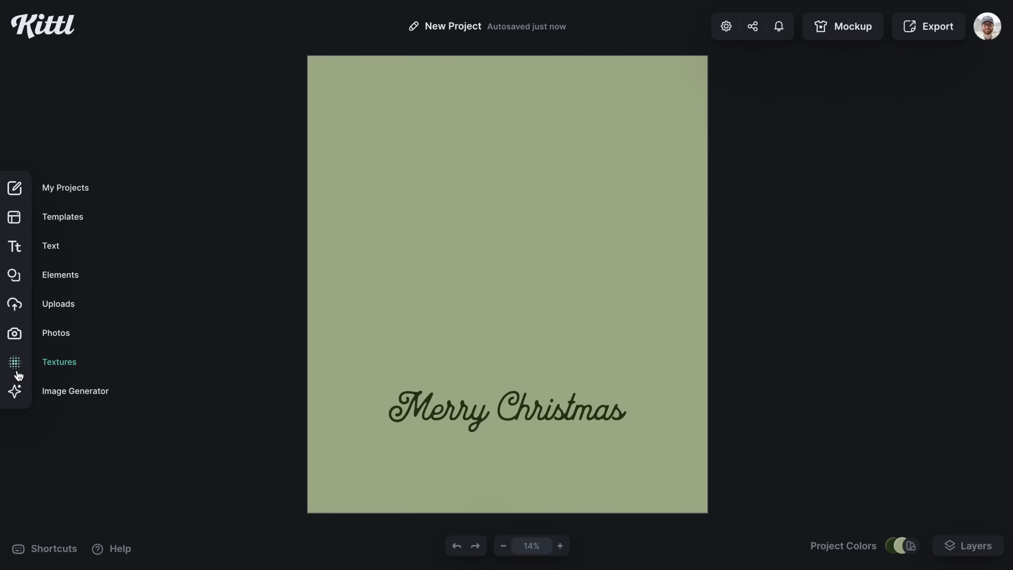
pyautogui.click(15, 394)
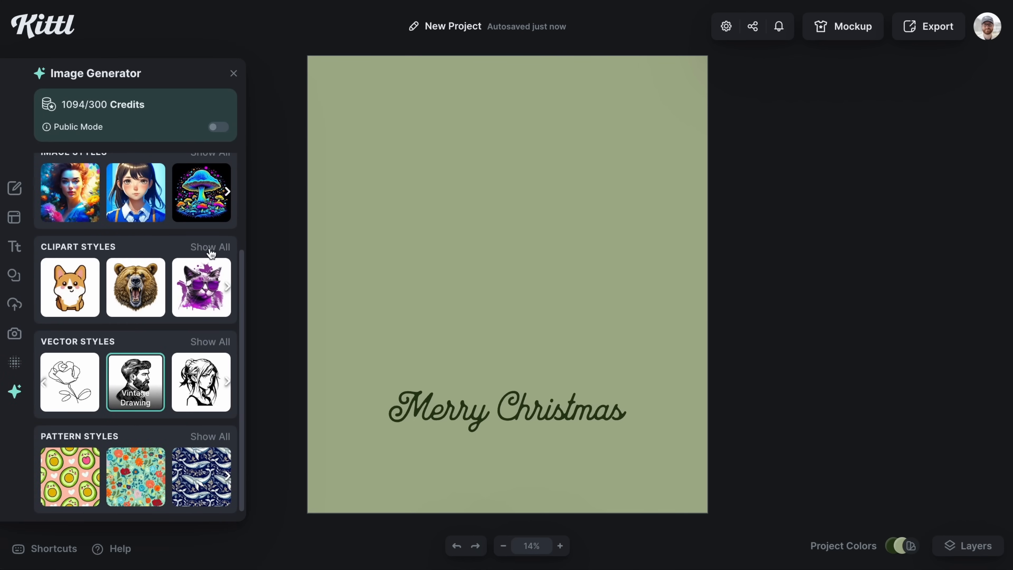
pyautogui.click(211, 247)
pyautogui.click(357, 238)
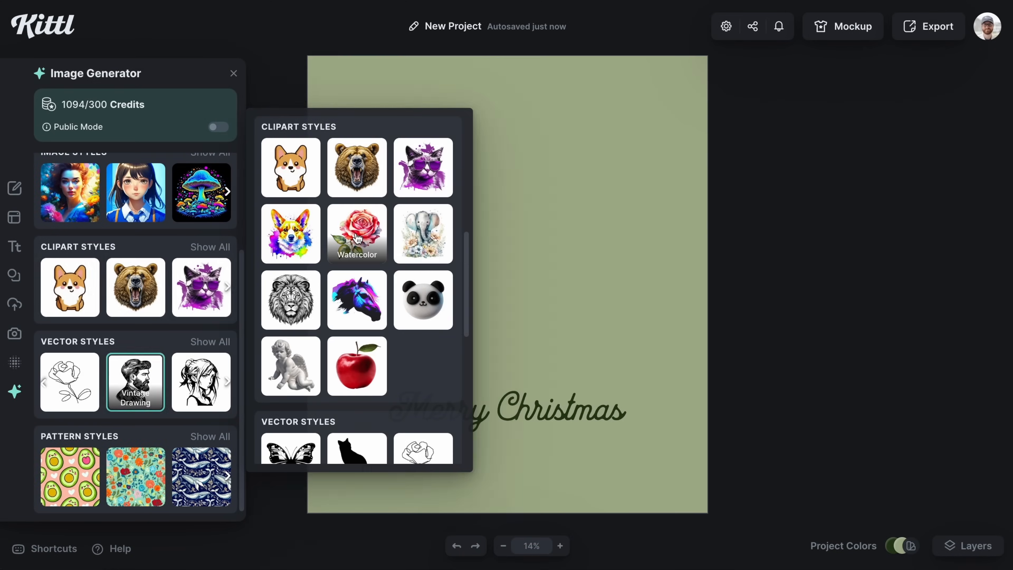
# Change the AI image prompt to "happy retro cartoon santa claus head" and generate the image
pyautogui.scroll(3, 179, 313)
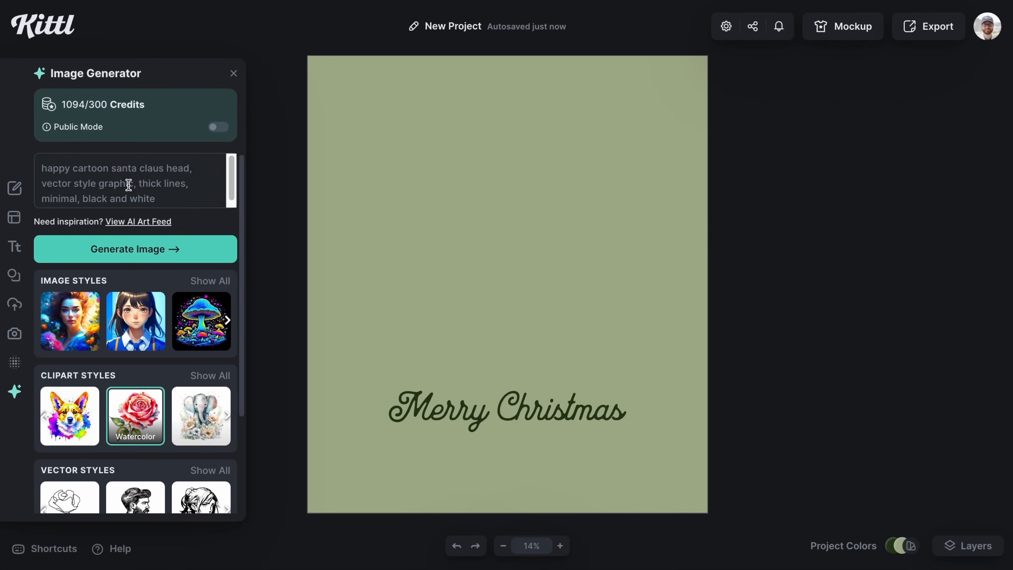
pyautogui.click(128, 185)
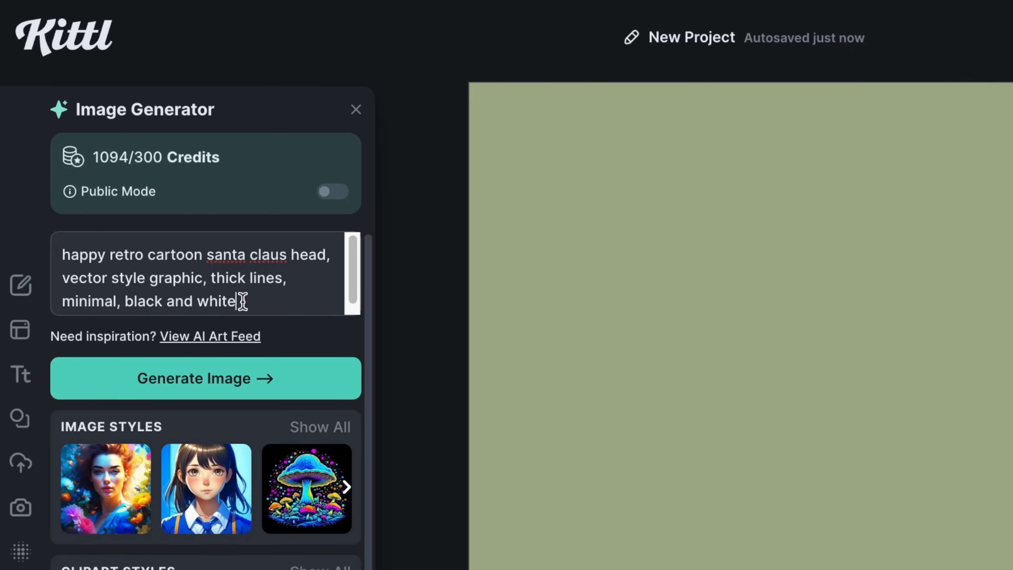
pyautogui.moveTo(243, 301); pyautogui.dragTo(88, 281)
pyautogui.press('BackSpace')
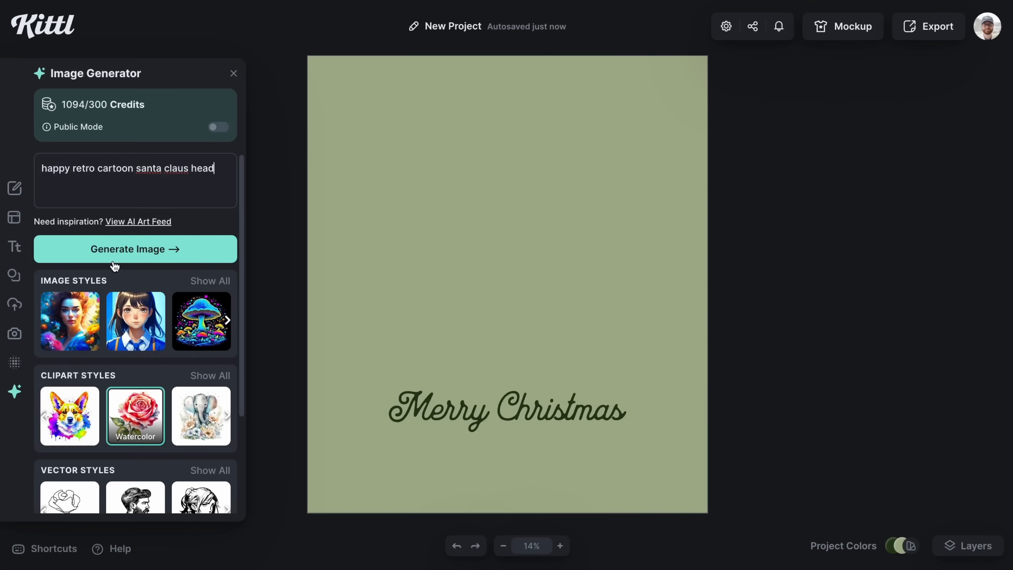
pyautogui.click(118, 259)
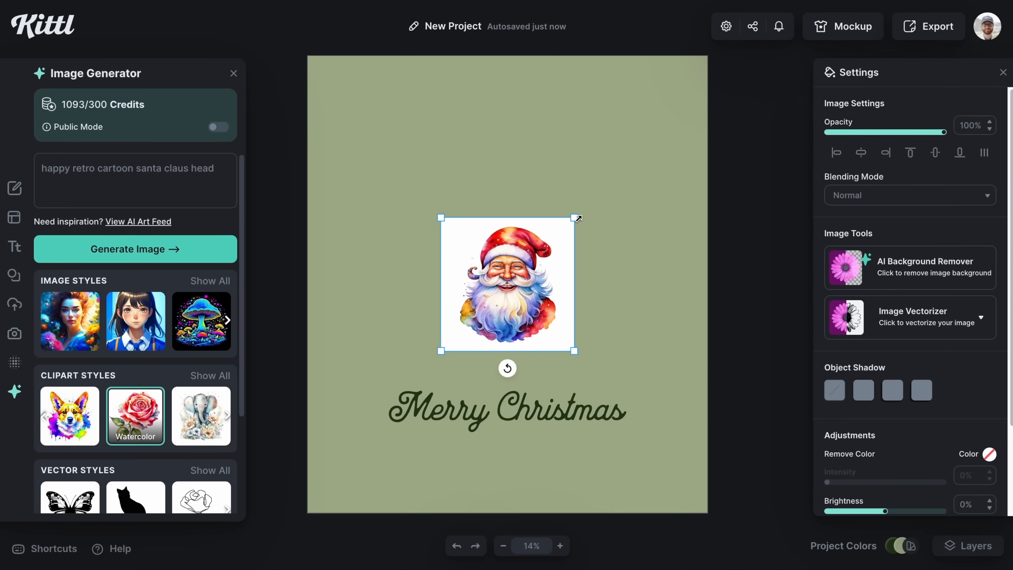
# Enlarge the watercolor Santa, remove its white background and position it just above the "Merry Christmas" text
pyautogui.moveTo(538, 273); pyautogui.dragTo(538, 257)
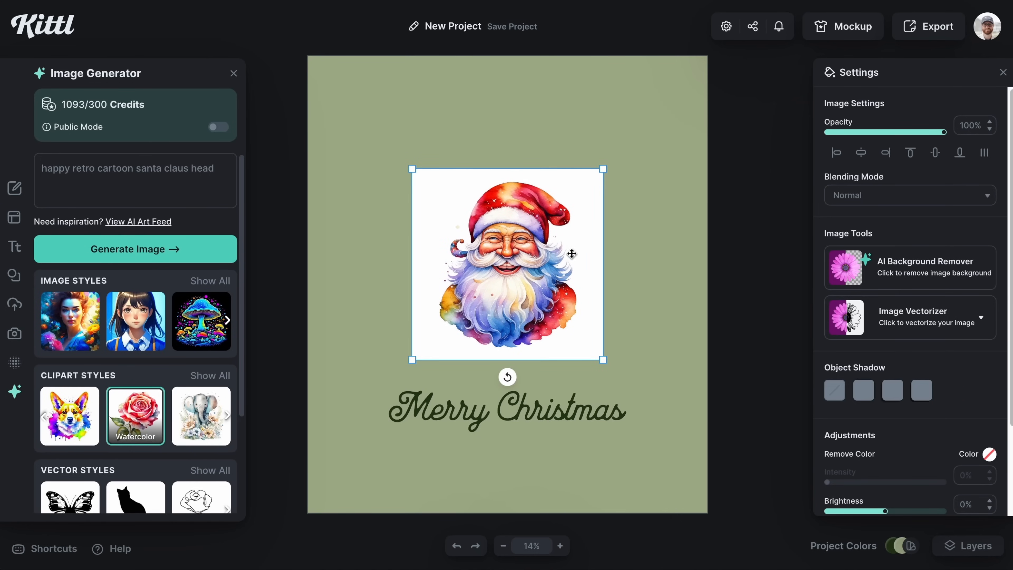
pyautogui.moveTo(606, 168); pyautogui.dragTo(611, 166)
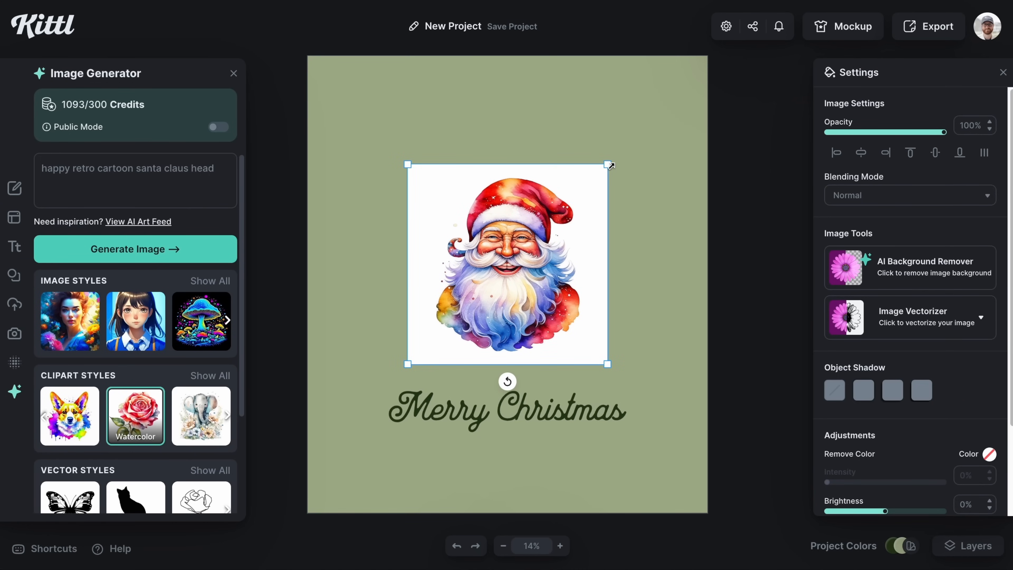
pyautogui.click(889, 275)
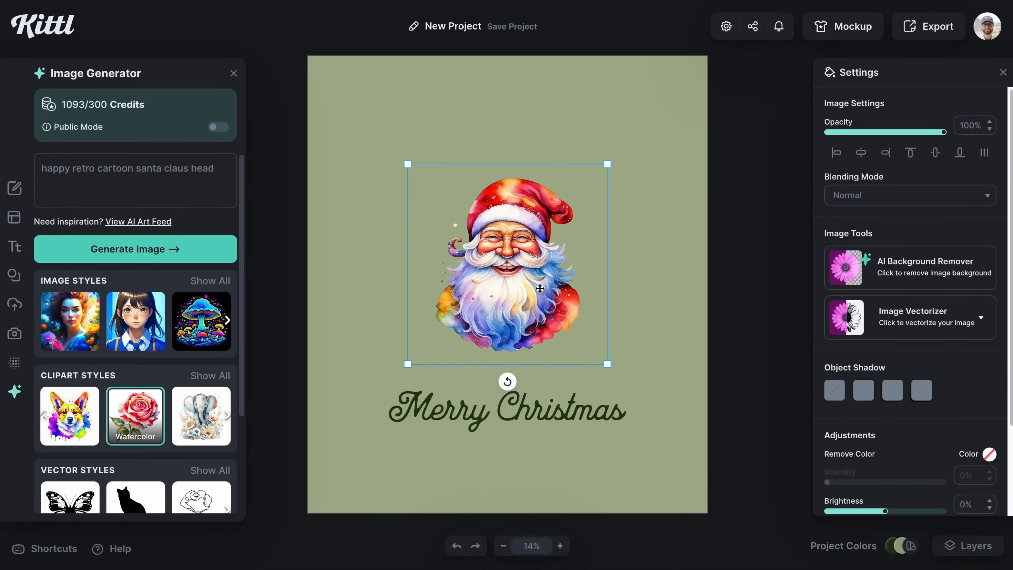
pyautogui.moveTo(530, 290); pyautogui.dragTo(528, 300)
# Change the artboard background color to a light rosy pink
pyautogui.click(680, 285)
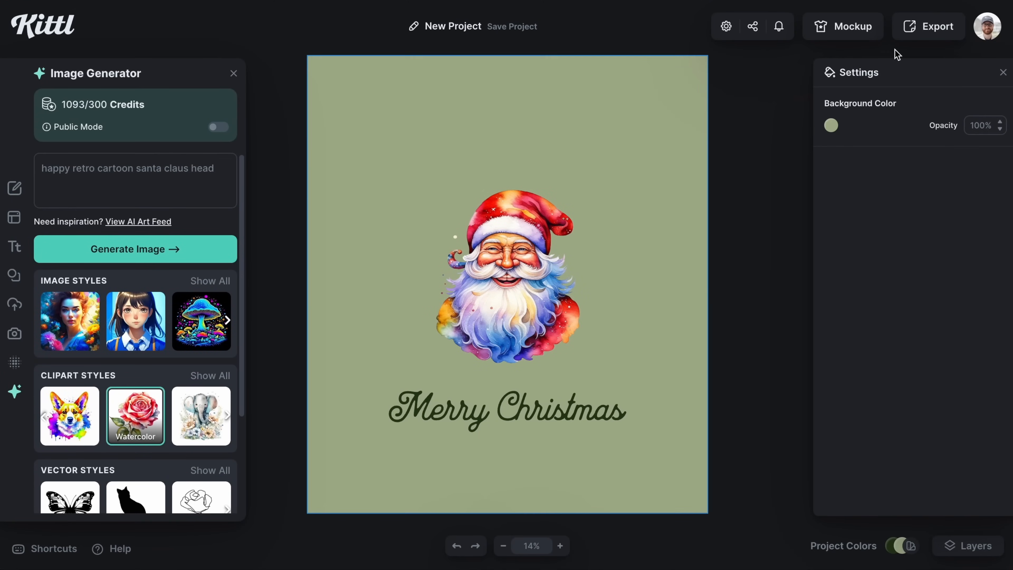
pyautogui.click(831, 125)
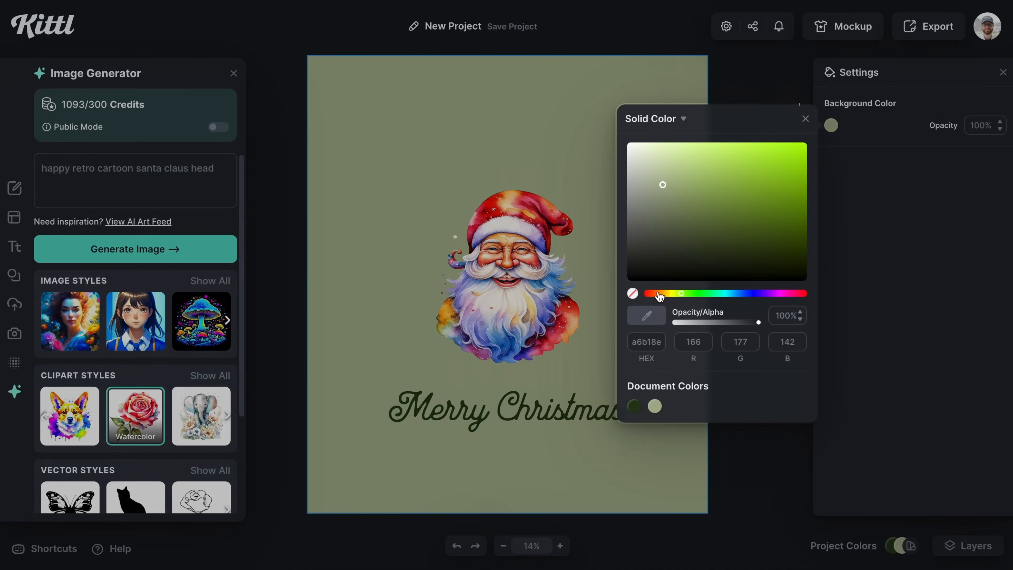
pyautogui.click(660, 294)
pyautogui.moveTo(657, 296); pyautogui.dragTo(655, 295)
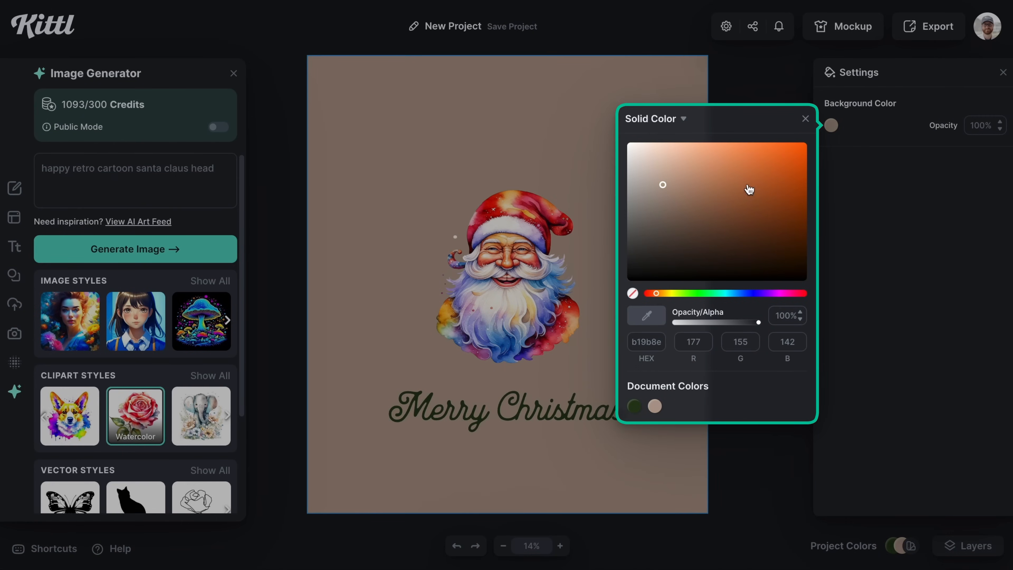
pyautogui.click(796, 294)
pyautogui.moveTo(759, 158); pyautogui.dragTo(683, 172)
pyautogui.click(800, 293)
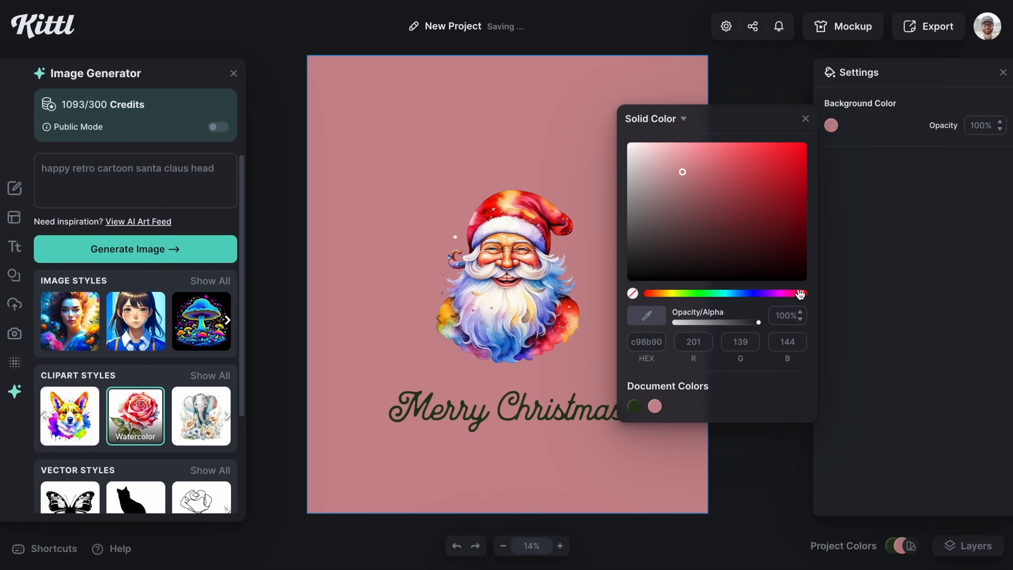
pyautogui.moveTo(683, 173); pyautogui.dragTo(684, 159)
# Recolor the "Merry Christmas" text with a dark red sampled from the Santa's hat
pyautogui.click(500, 407)
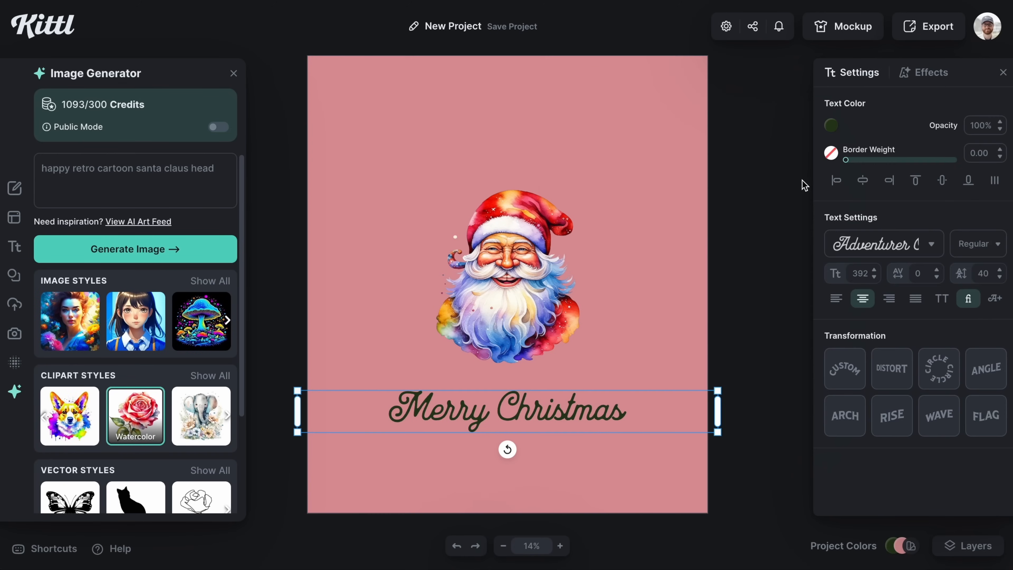
pyautogui.click(827, 128)
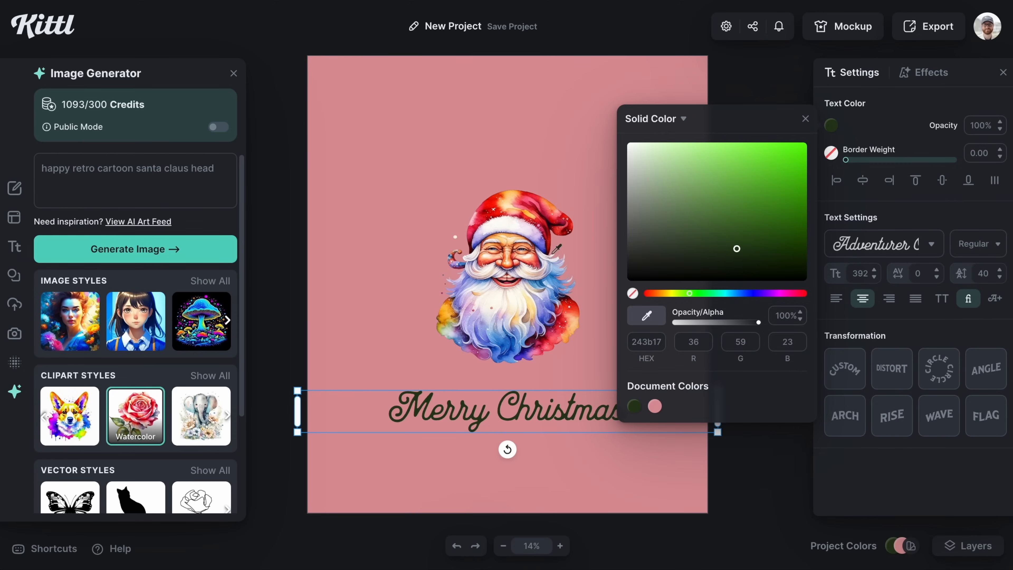
pyautogui.click(547, 228)
pyautogui.click(695, 344)
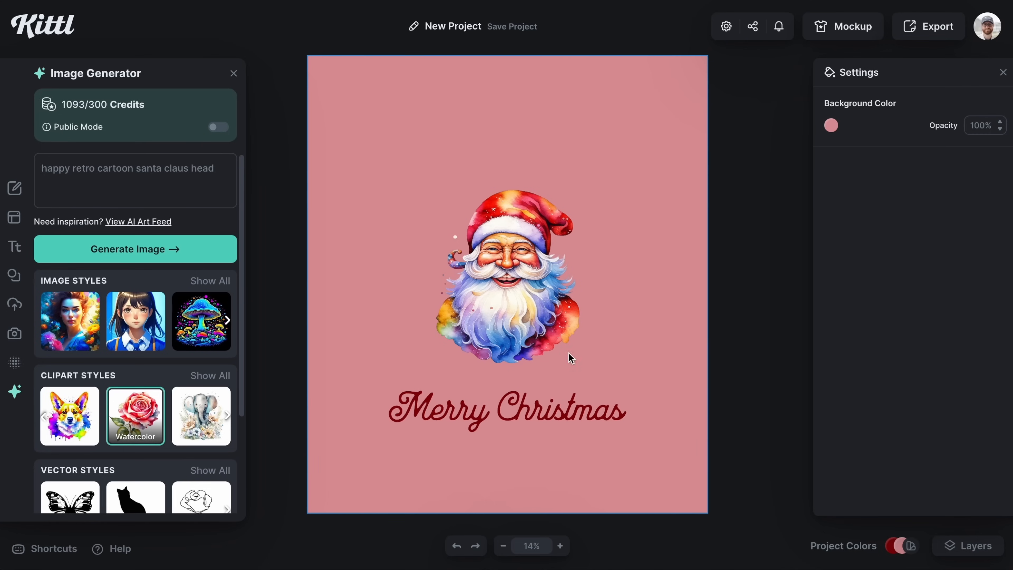
# Choose the Detailed Drawing clipart style and generate another Santa image from the same prompt
pyautogui.scroll(-1, 188, 371)
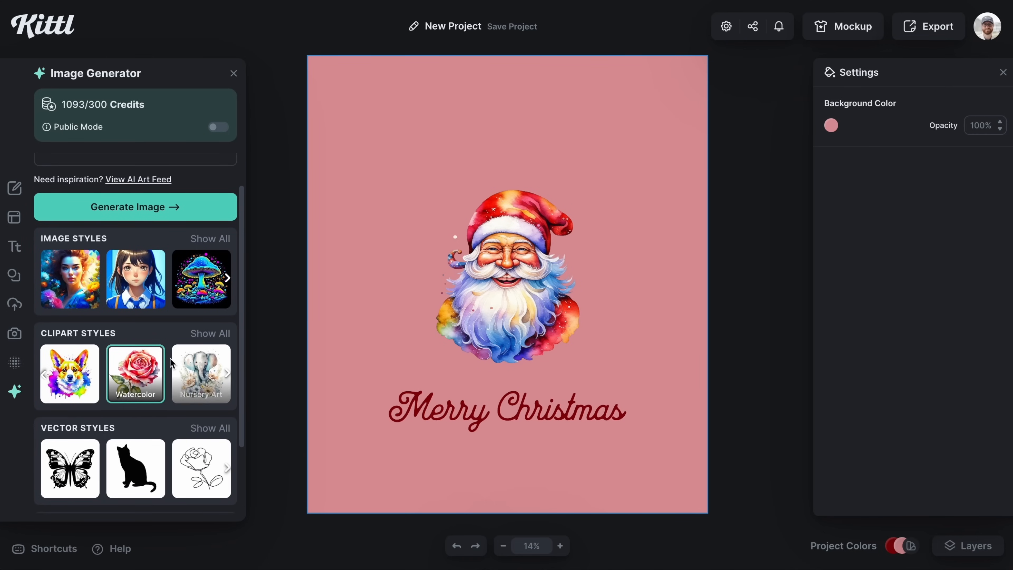
pyautogui.scroll(-1, 170, 353)
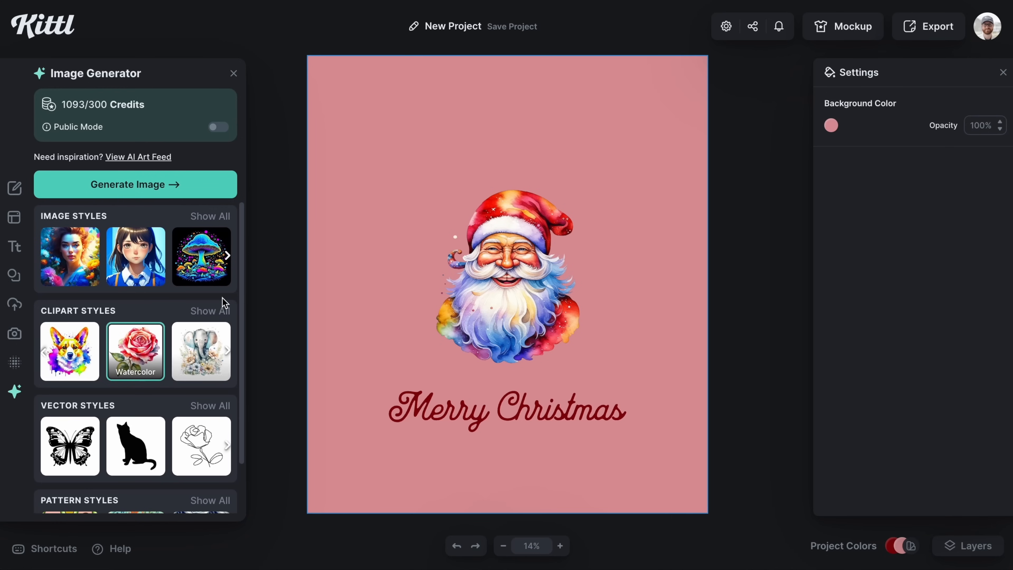
pyautogui.click(222, 311)
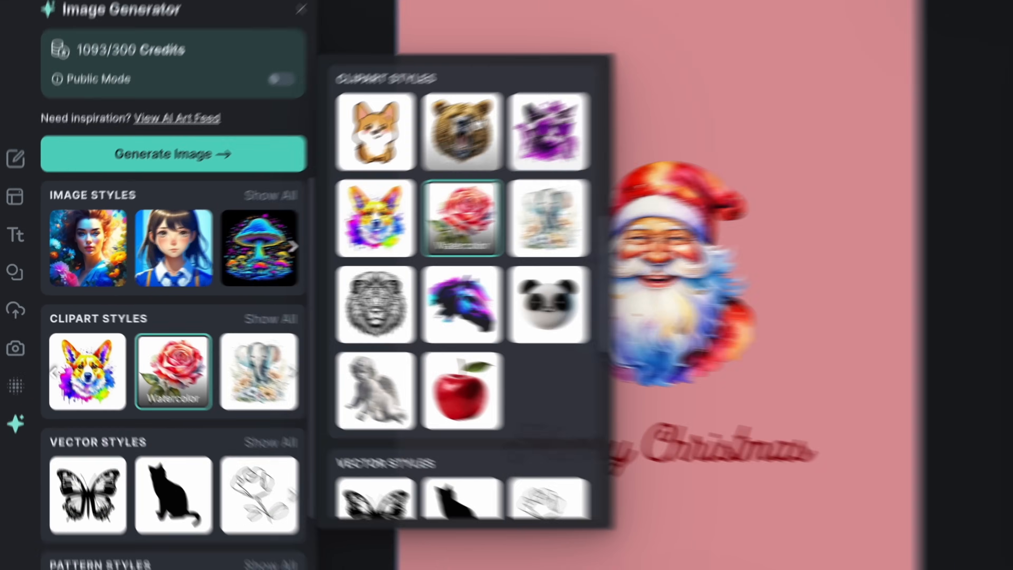
pyautogui.click(481, 191)
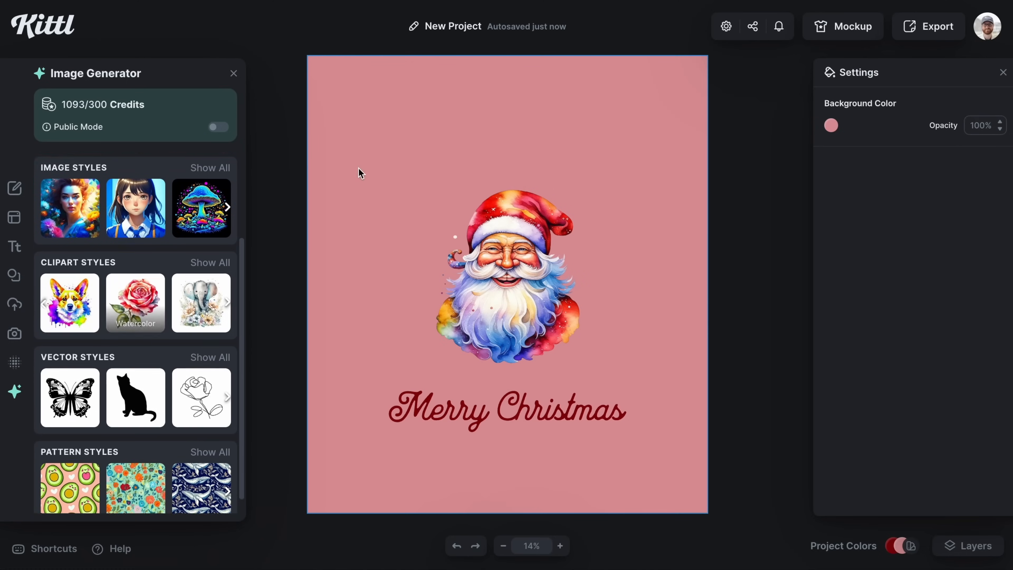
pyautogui.scroll(3, 158, 378)
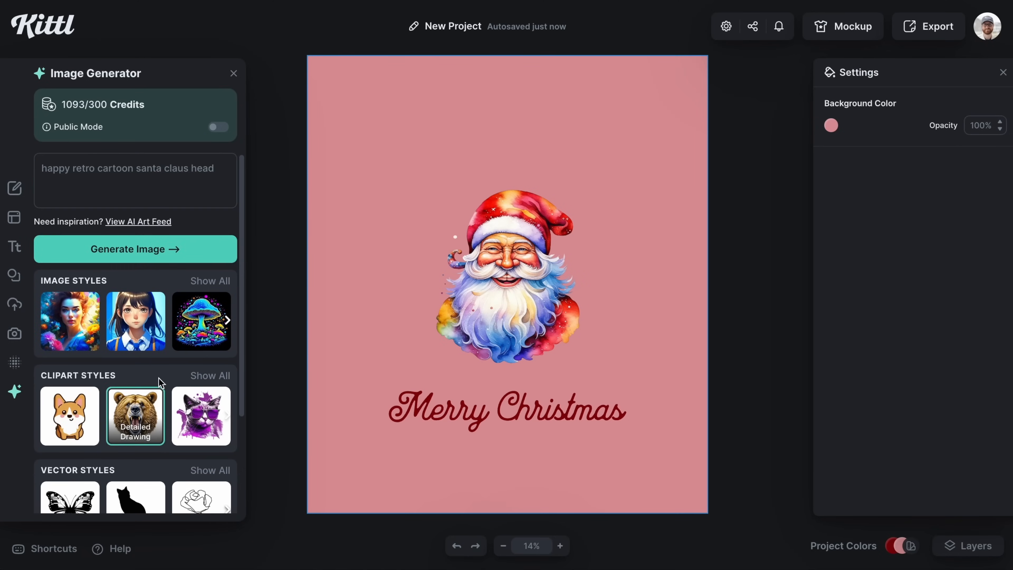
pyautogui.click(138, 257)
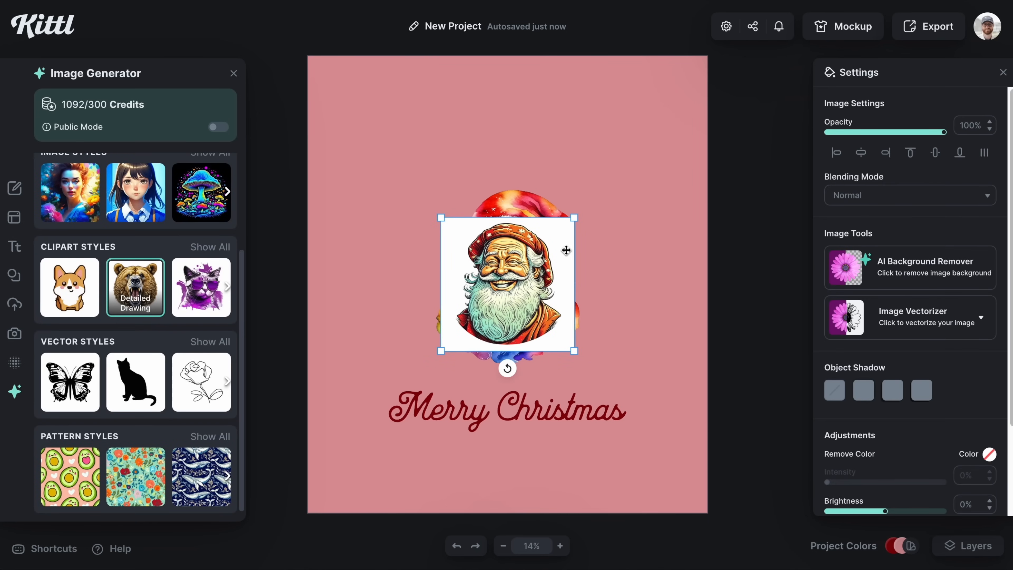
# Enlarge the new Santa image, move it aside to the right and delete the watercolor Santa
pyautogui.moveTo(577, 216); pyautogui.dragTo(616, 177)
pyautogui.moveTo(409, 319); pyautogui.dragTo(506, 318)
pyautogui.click(485, 316)
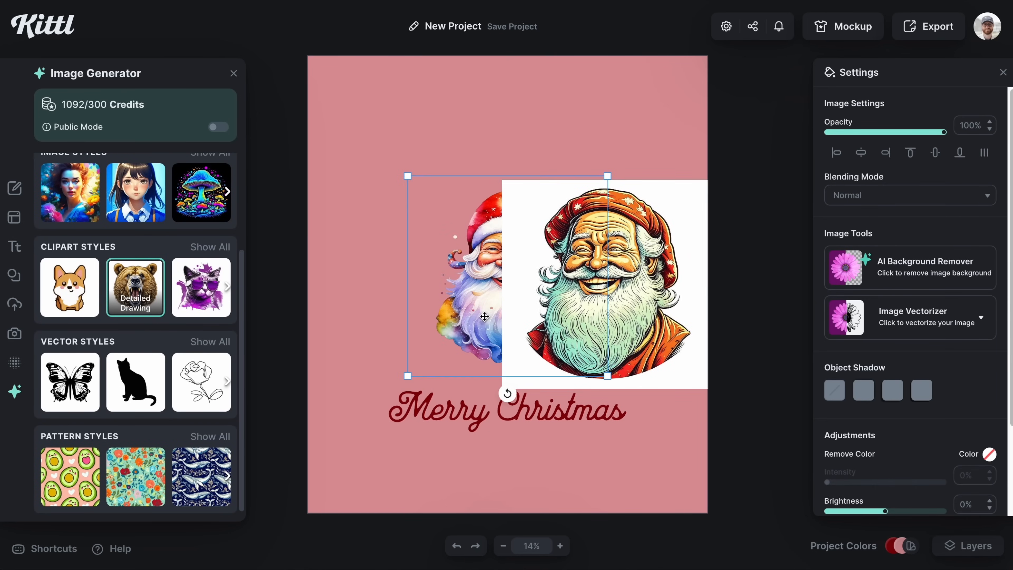
pyautogui.press('Delete')
# Center the detailed Santa above the text, enlarge it slightly and remove its white background
pyautogui.click(621, 324)
pyautogui.moveTo(621, 323); pyautogui.dragTo(525, 318)
pyautogui.moveTo(612, 183); pyautogui.dragTo(621, 175)
pyautogui.moveTo(511, 279); pyautogui.dragTo(510, 252)
pyautogui.click(953, 277)
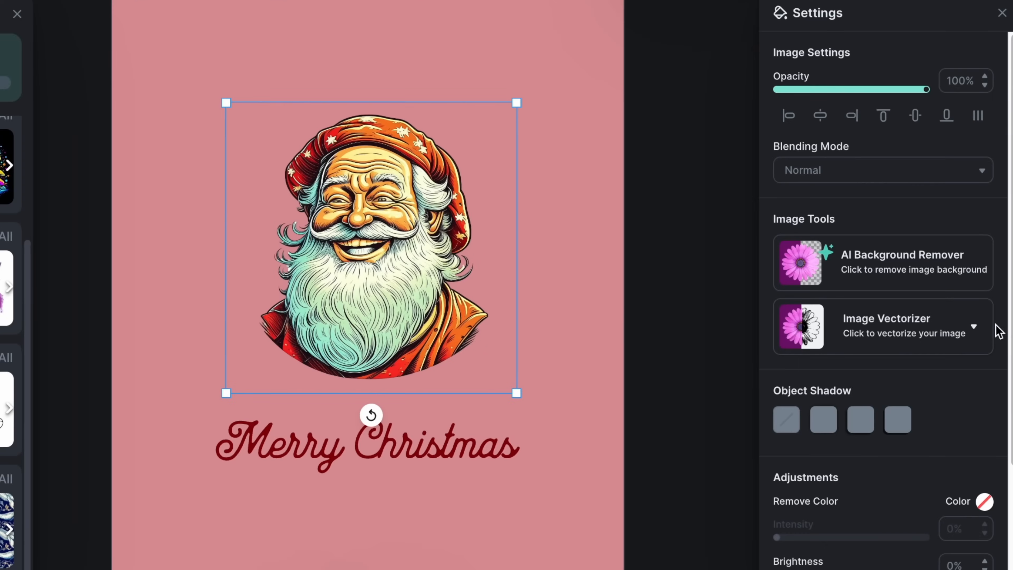
# Vectorize the detailed Santa image with 5 colors
pyautogui.click(982, 335)
pyautogui.click(795, 388)
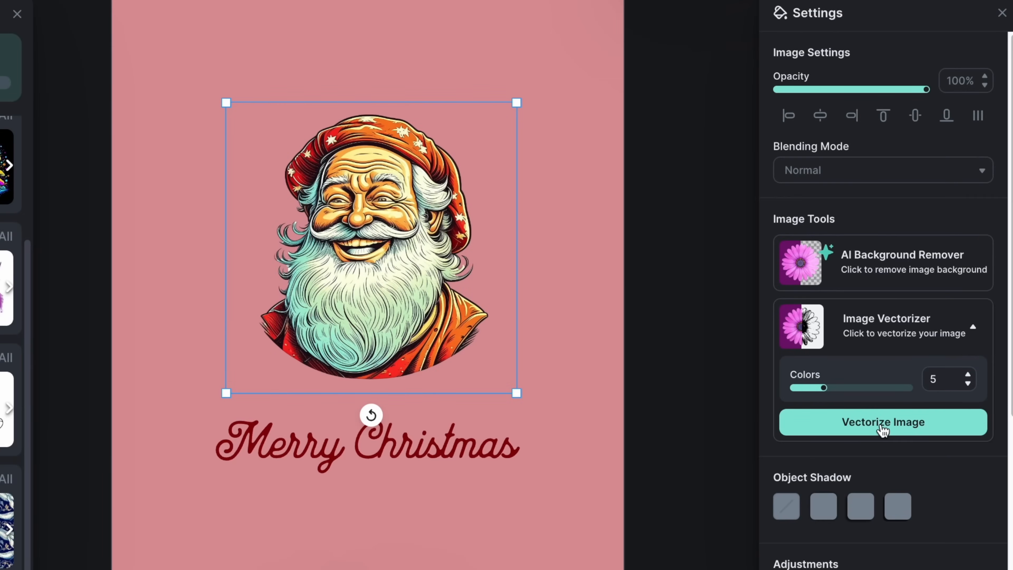
pyautogui.click(882, 423)
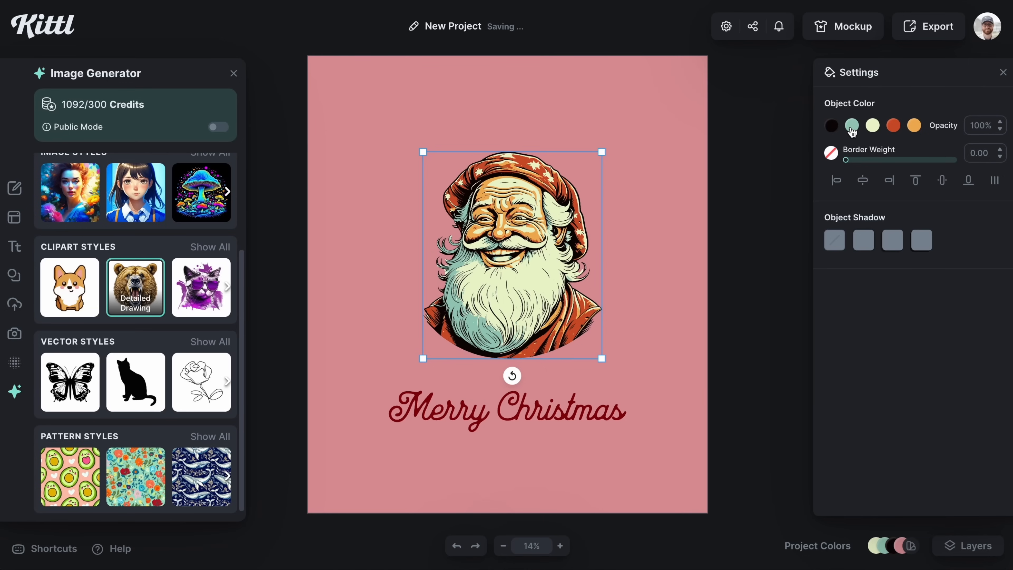
# Recolor the orange-red areas of the Santa's hat and clothing to a dark red
pyautogui.click(889, 127)
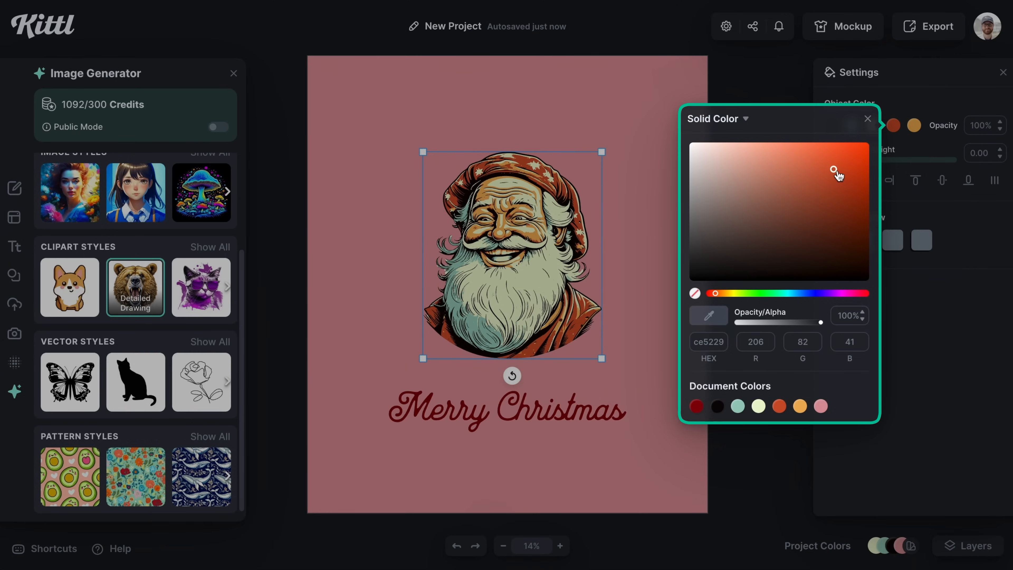
pyautogui.moveTo(837, 176); pyautogui.dragTo(853, 192)
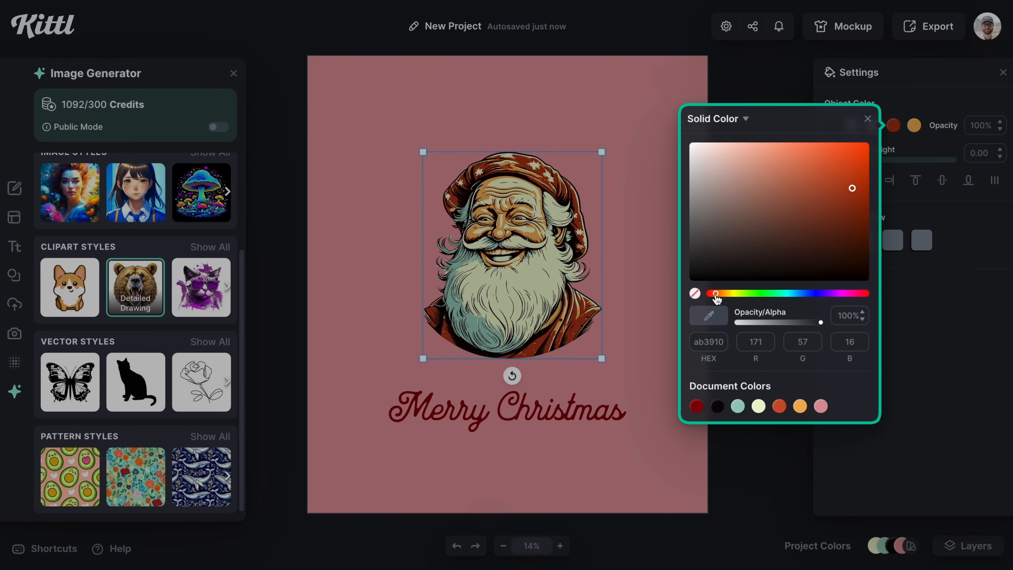
pyautogui.moveTo(716, 295); pyautogui.dragTo(707, 295)
pyautogui.click(850, 202)
# Lighten the teal in the Santa's beard to a pale blue and move the Santa down closer to the text
pyautogui.click(851, 131)
pyautogui.moveTo(693, 171); pyautogui.dragTo(668, 158)
pyautogui.click(853, 131)
pyautogui.moveTo(518, 287); pyautogui.dragTo(518, 305)
# Try the Nyght Serif font on the "Merry Christmas" text
pyautogui.click(558, 409)
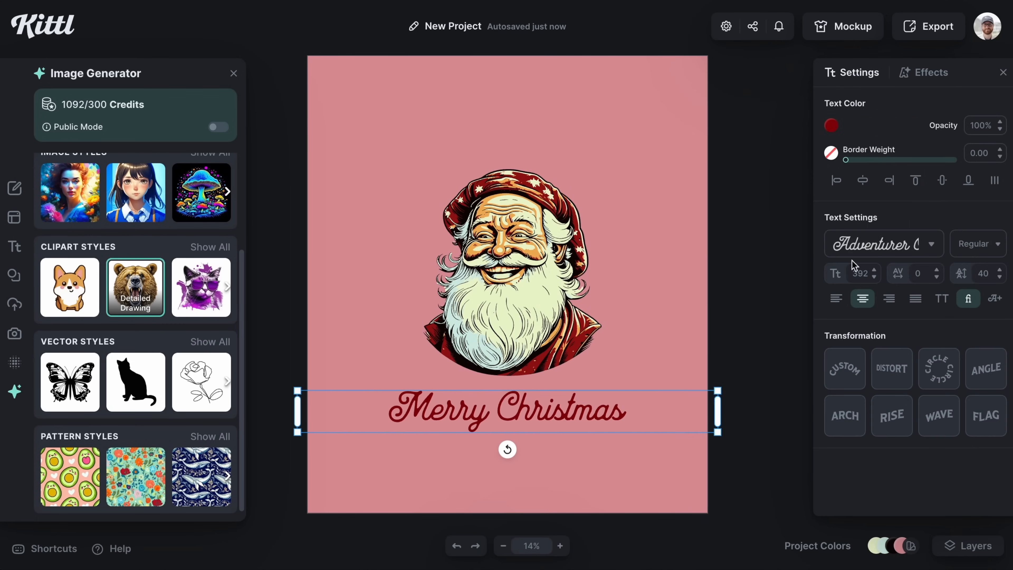
pyautogui.click(858, 244)
pyautogui.write('nyght')
pyautogui.click(667, 129)
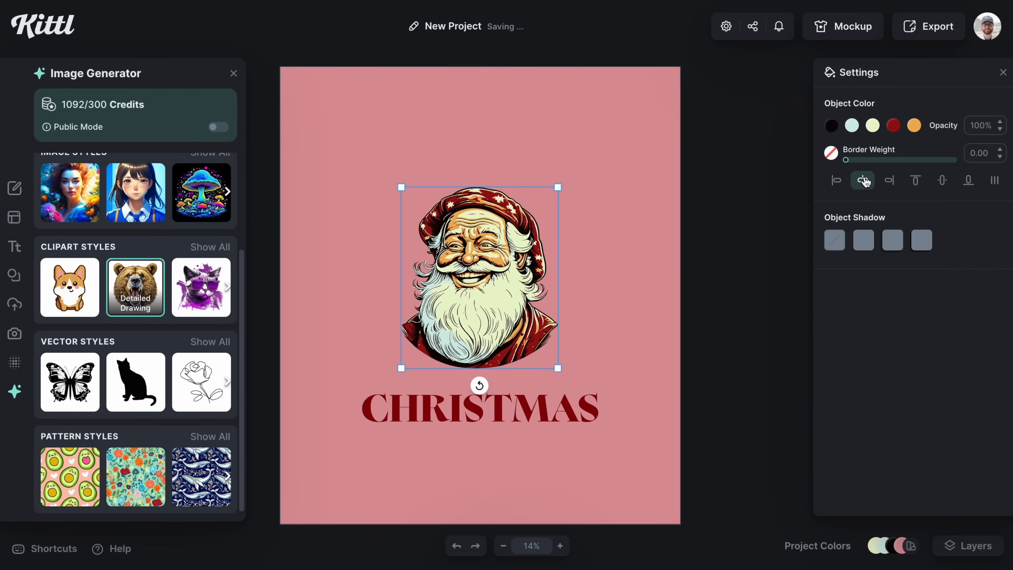
# Center the Santa above the text and duplicate the "CHRISTMAS" line just above the original
pyautogui.click(863, 181)
pyautogui.click(942, 180)
pyautogui.moveTo(498, 299); pyautogui.dragTo(499, 256)
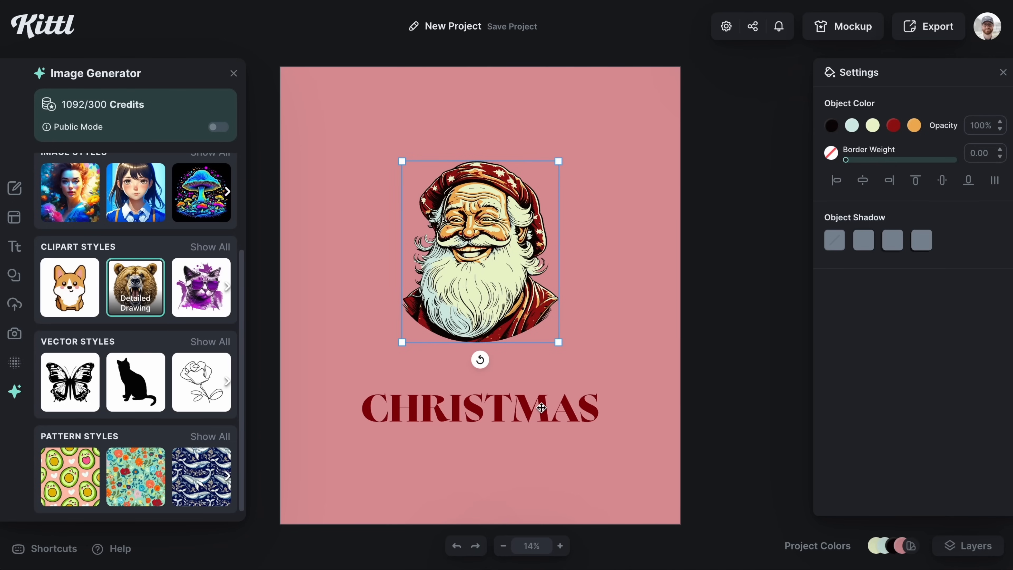
pyautogui.click(541, 408)
pyautogui.keyDown('alt'); pyautogui.moveTo(542, 407); pyautogui.dragTo(537, 375); pyautogui.keyUp('alt')
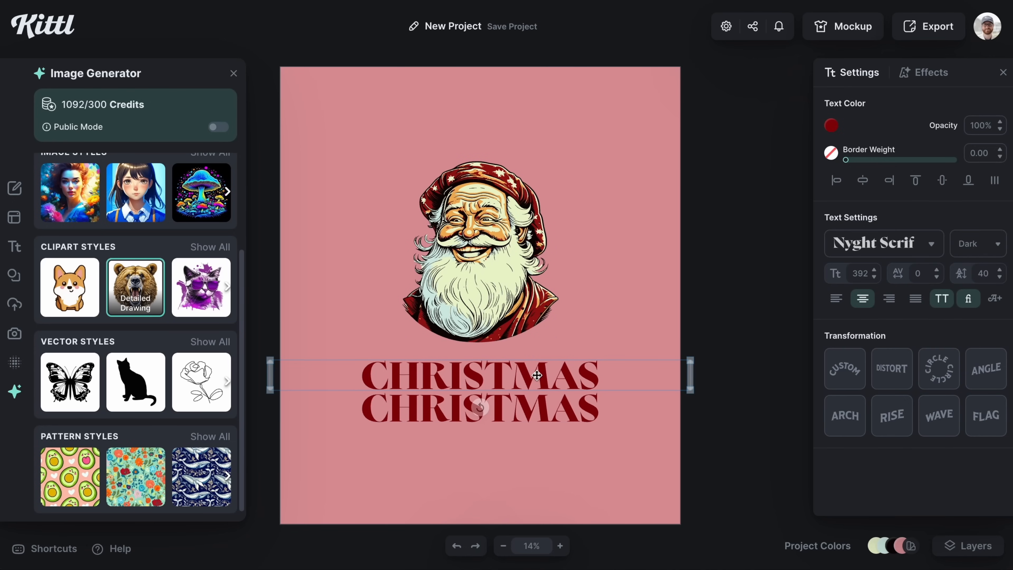
# Set the "Merry Christmas" text in the QT Merry Script font and try an inverted circle transformation on it
pyautogui.click(921, 254)
pyautogui.click(715, 54)
pyautogui.write('mer')
pyautogui.click(942, 306)
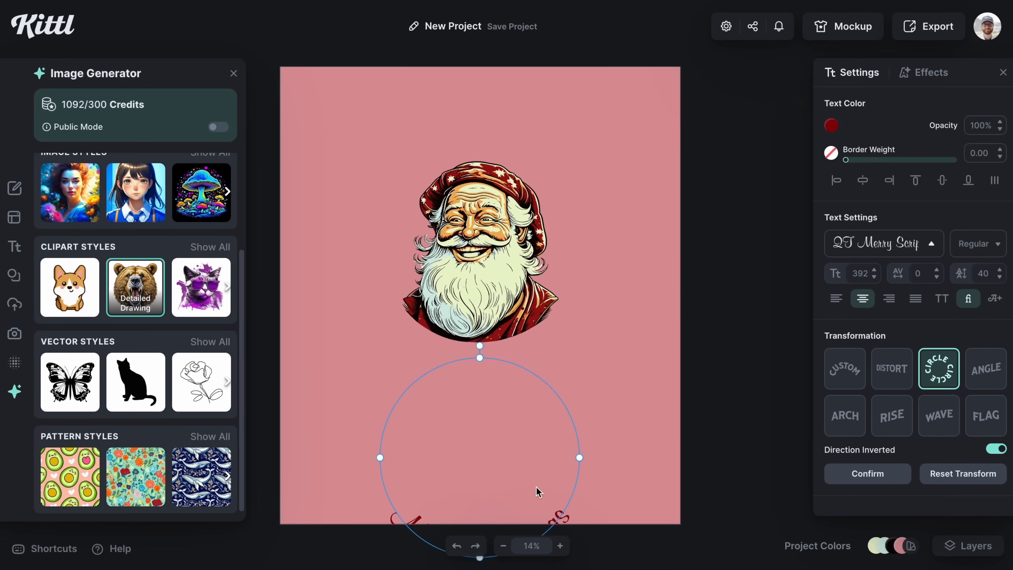
pyautogui.moveTo(536, 489); pyautogui.dragTo(536, 278)
pyautogui.click(518, 276)
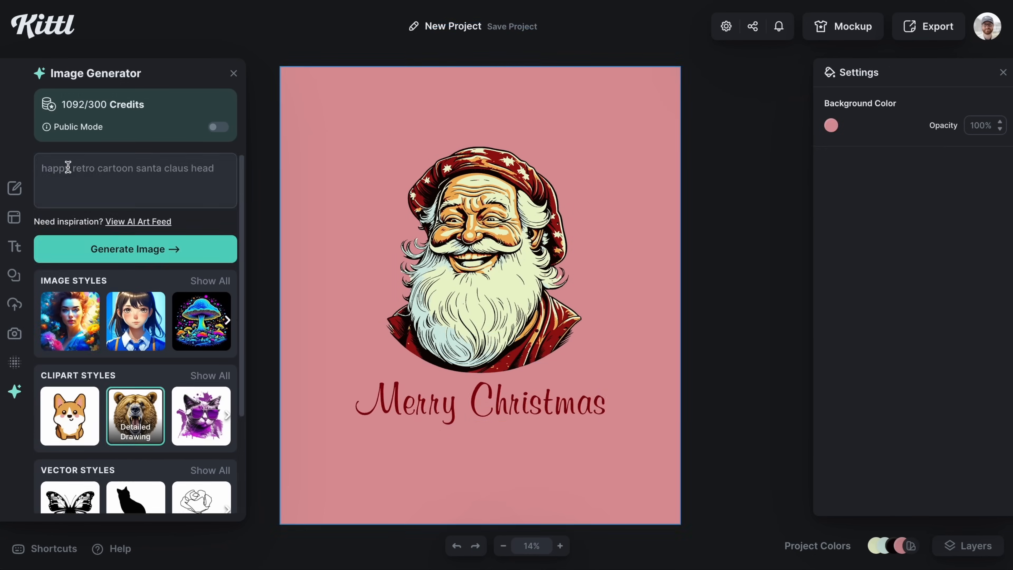
# Change the image generator prompt to "smiling retro santa claus head"
pyautogui.doubleClick(68, 167)
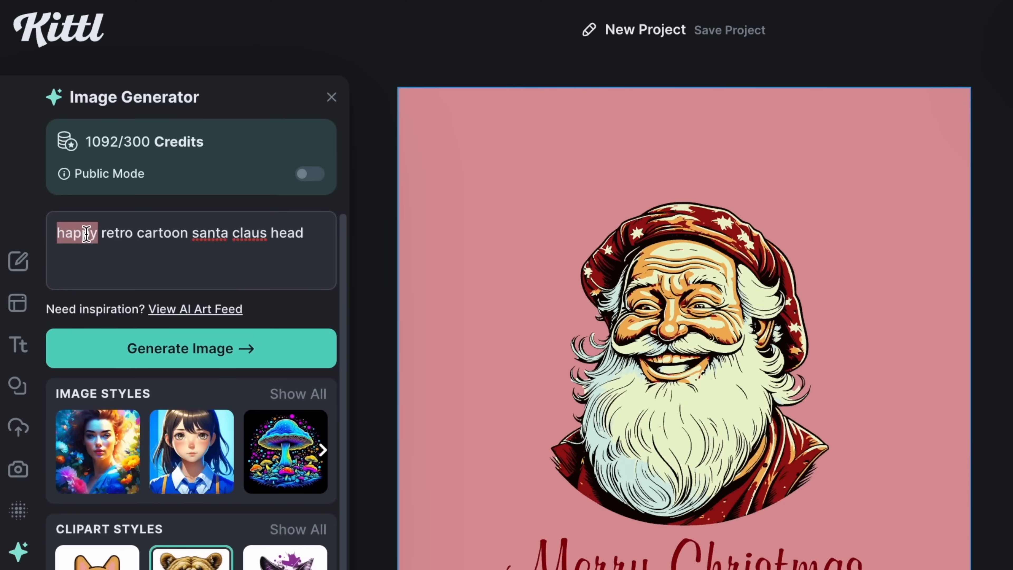
pyautogui.write('smiling')
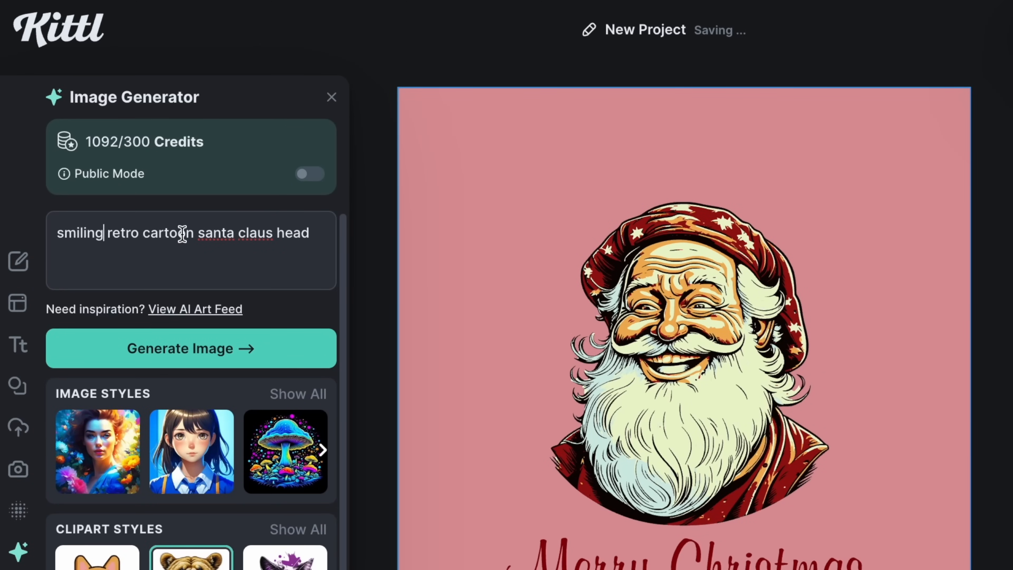
pyautogui.press('BackSpace')
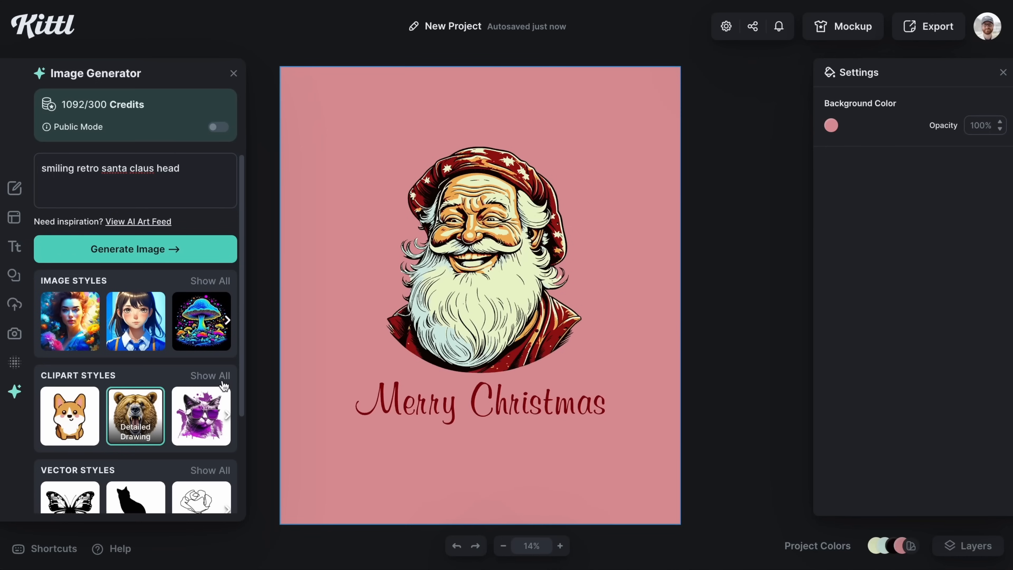
# Choose the Watercolor clipart style, add "with sunglasses" to the end of the prompt and generate the image
pyautogui.click(222, 383)
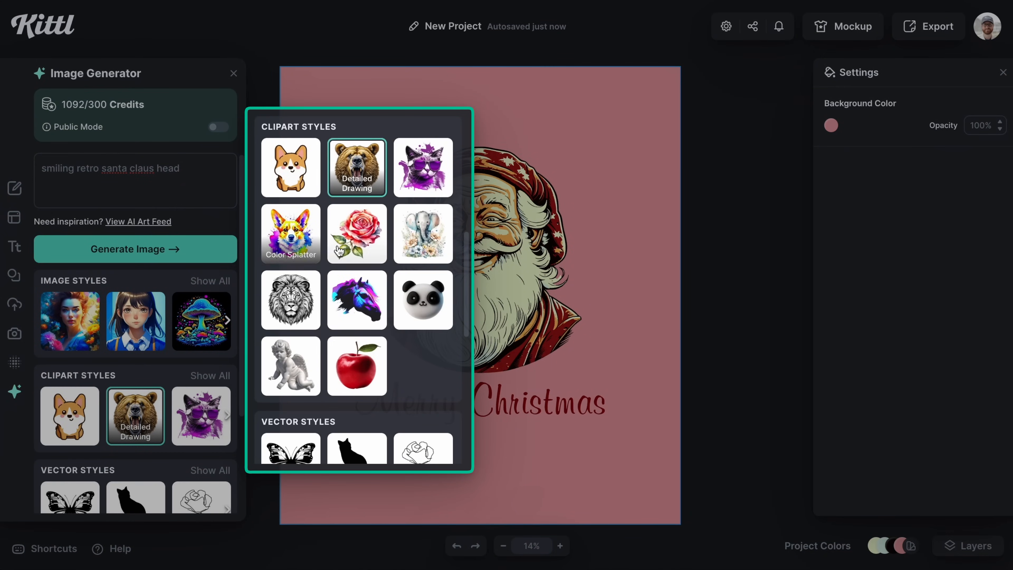
pyautogui.click(361, 231)
pyautogui.scroll(-3, 155, 275)
pyautogui.scroll(3, 157, 267)
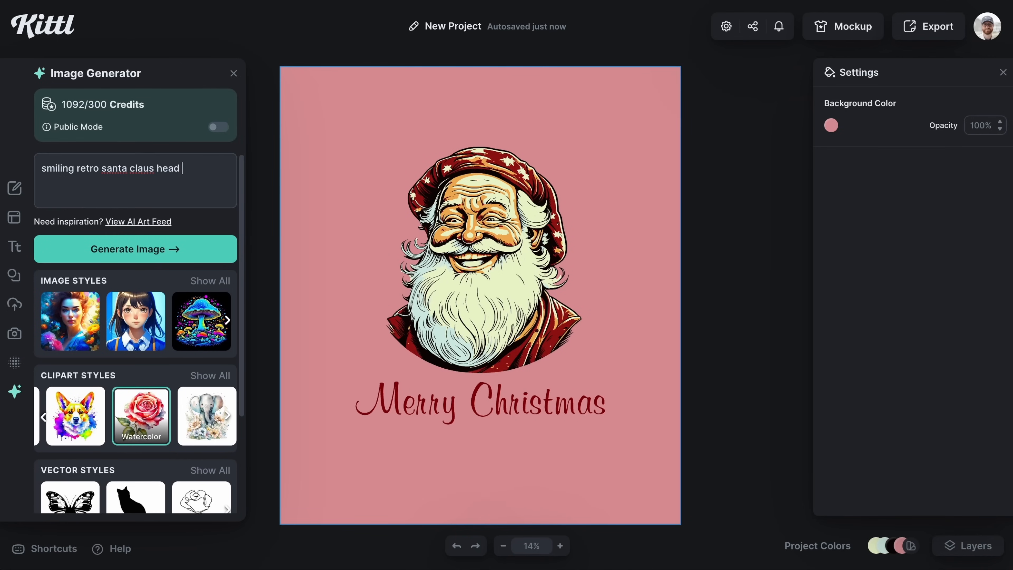
pyautogui.write('with sunglasses')
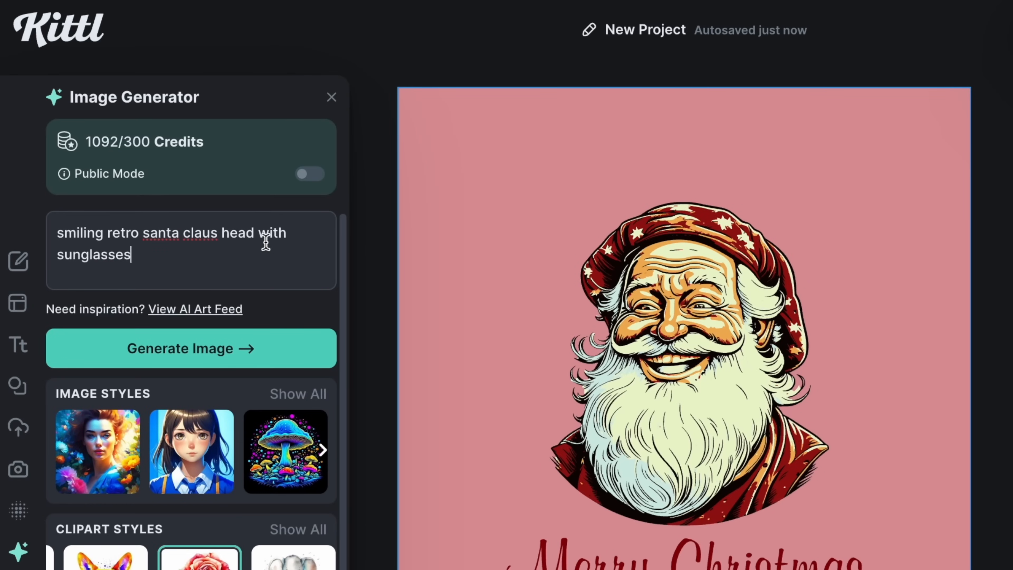
pyautogui.click(208, 344)
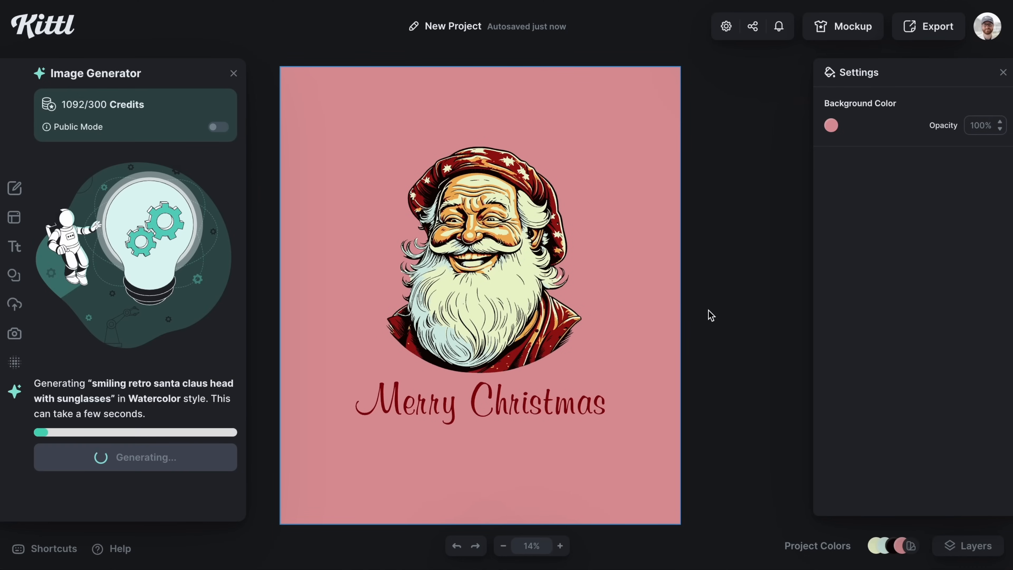
# Delete the vectorized Santa behind the newly generated watercolor image
pyautogui.click(233, 73)
pyautogui.click(535, 199)
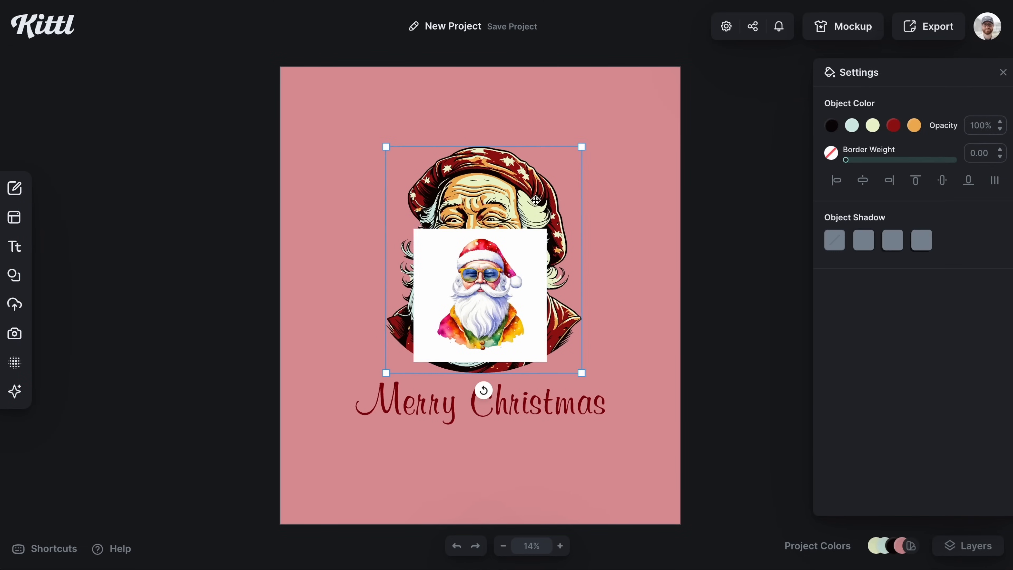
pyautogui.press('Delete')
# Enlarge the sunglasses Santa, position it in the upper part of the artboard and remove its white background
pyautogui.click(538, 283)
pyautogui.moveTo(547, 228); pyautogui.dragTo(646, 164)
pyautogui.moveTo(526, 355); pyautogui.dragTo(528, 329)
pyautogui.click(880, 280)
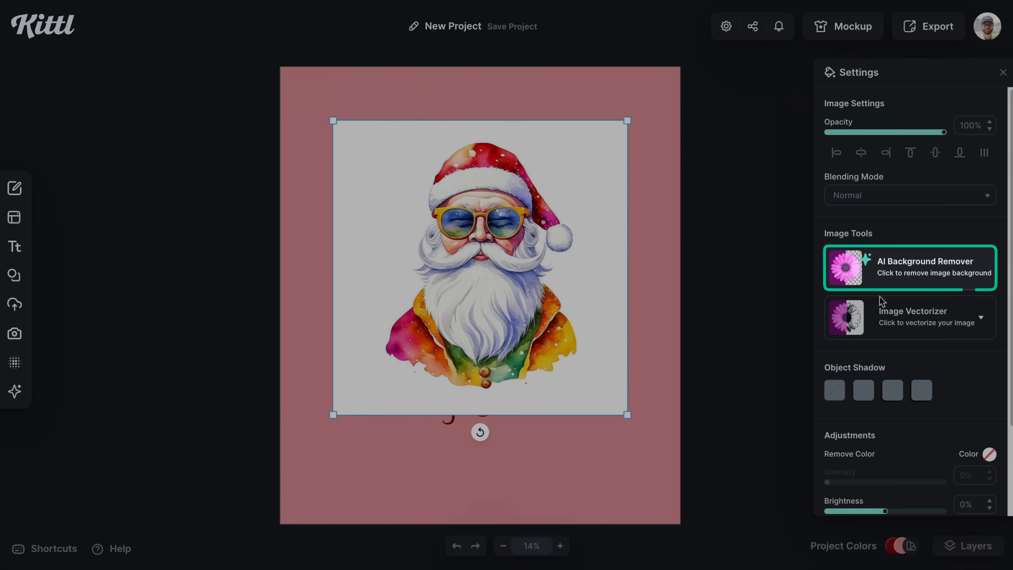
pyautogui.click(926, 275)
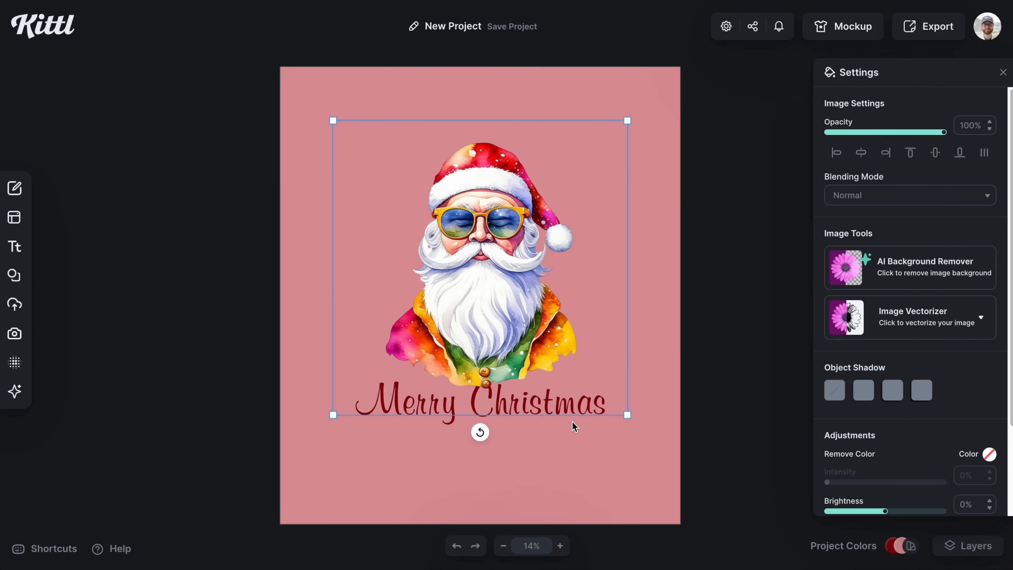
pyautogui.moveTo(512, 359)
pyautogui.mouseDown()
pyautogui.moveTo(512, 345)
pyautogui.moveTo(512, 363)
pyautogui.mouseUp()
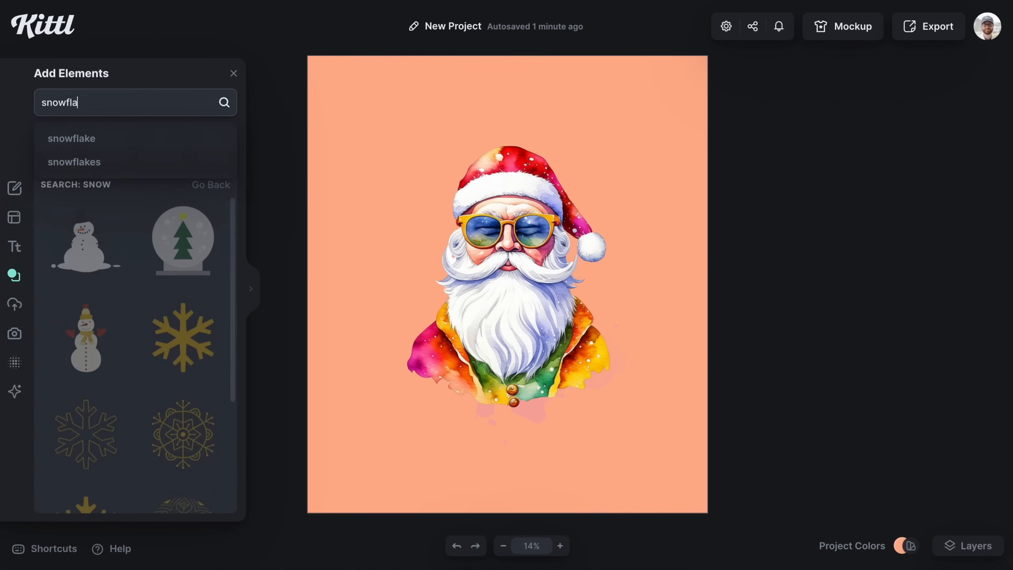
# Search the elements for "snowflakes" and add snowflakes beside the Santa
pyautogui.write('kes')
pyautogui.press('Return')
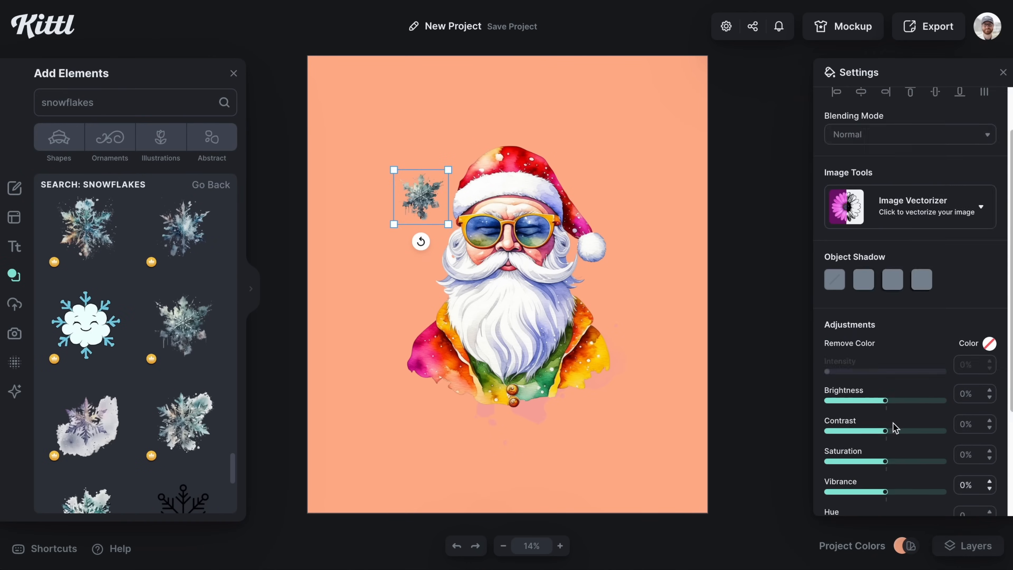
pyautogui.scroll(-5, 885, 359)
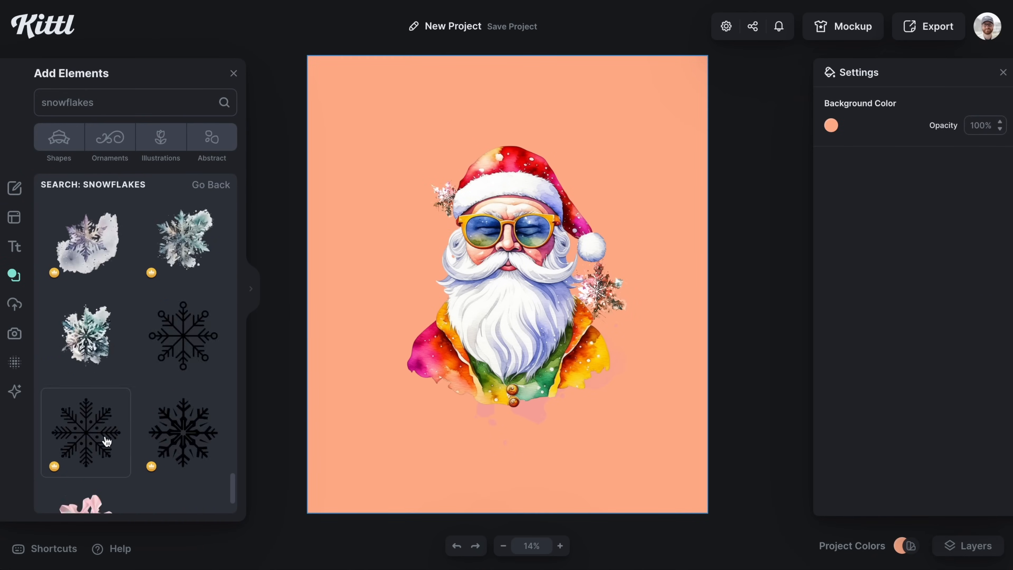
pyautogui.scroll(-3, 104, 439)
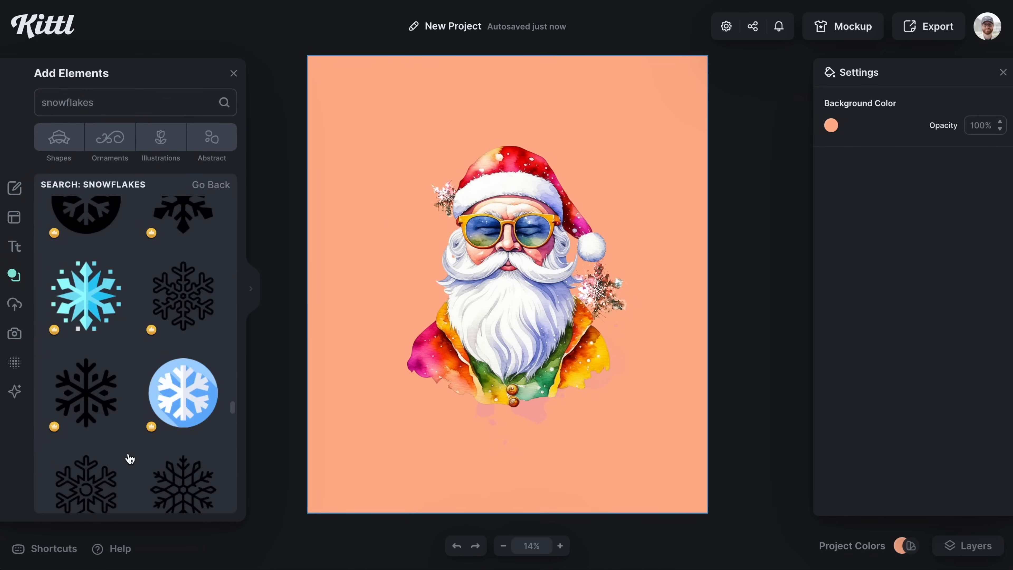
pyautogui.scroll(-5, 129, 458)
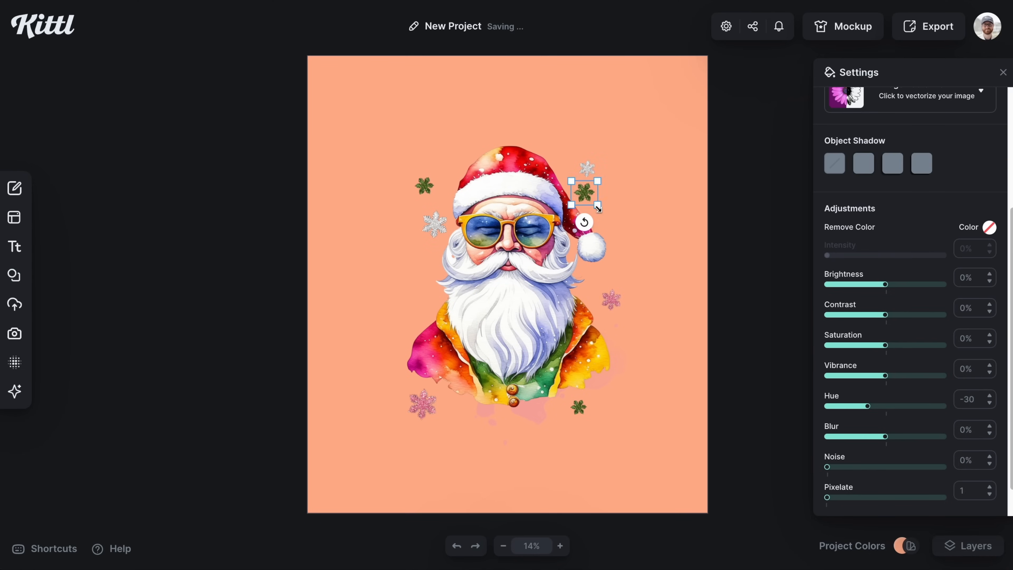
# Scatter small, differently colored snowflakes around the Santa's hat, beard and shoulders
pyautogui.click(455, 151)
pyautogui.click(455, 152)
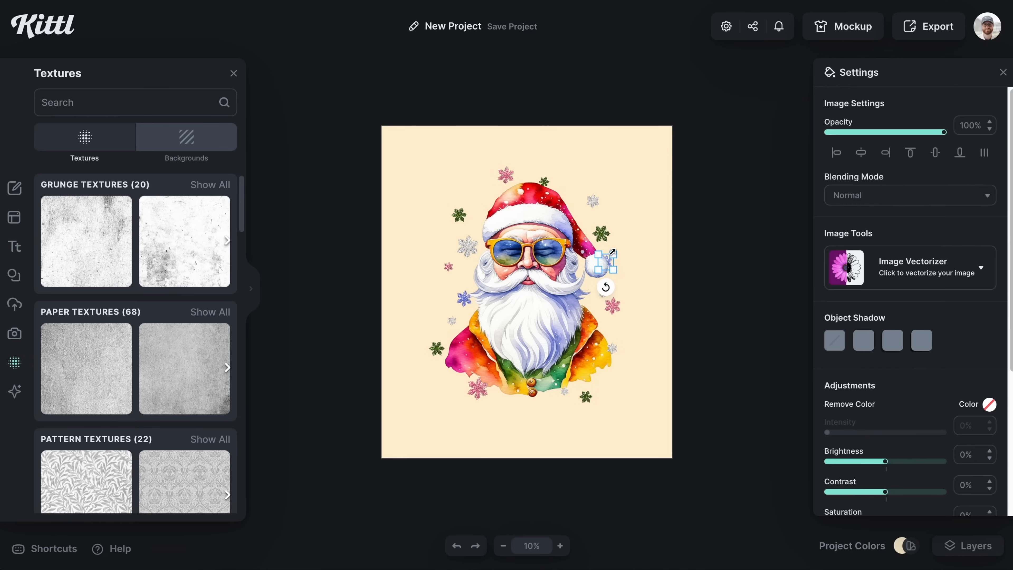
pyautogui.click(591, 232)
pyautogui.click(688, 399)
# Apply a photocopy texture to the artboard with Color Burn blending and raise its opacity above 71
pyautogui.scroll(-10, 195, 251)
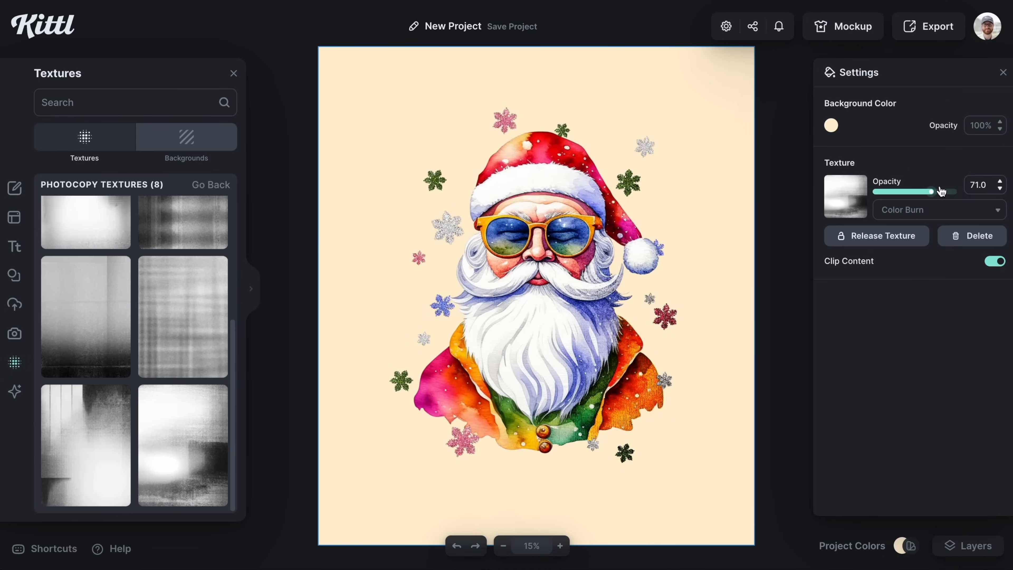
pyautogui.moveTo(940, 191); pyautogui.dragTo(952, 192)
pyautogui.scroll(5, 95, 260)
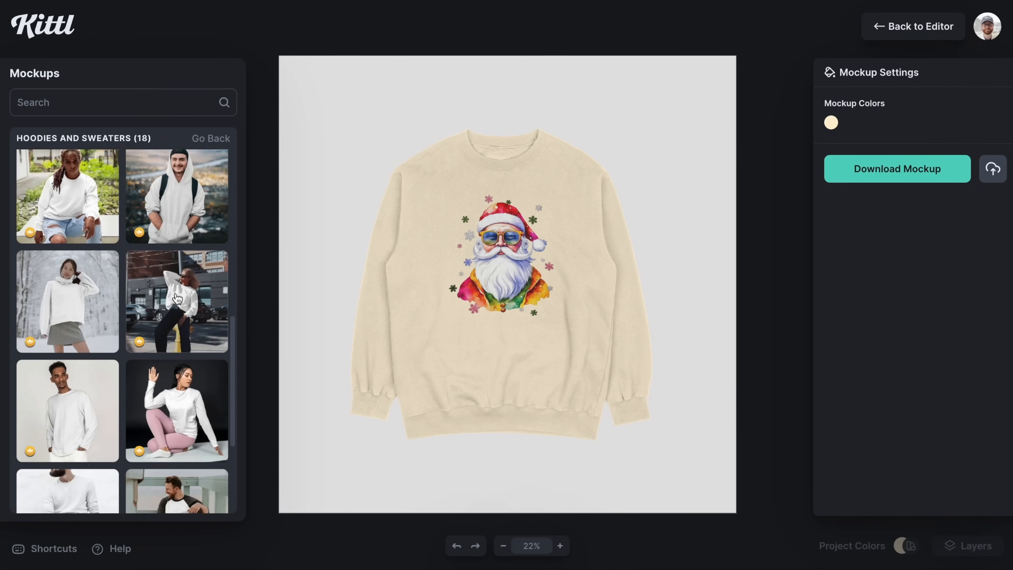
# Choose the sweater mockup of the woman in the snowy forest and enlarge the Santa design on it
pyautogui.scroll(-5, 177, 289)
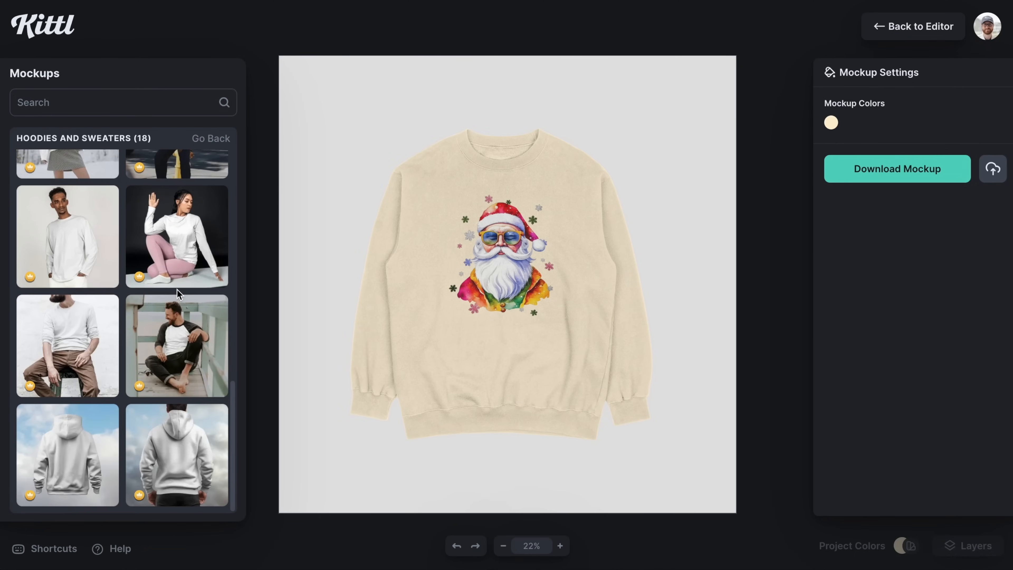
pyautogui.scroll(3, 177, 290)
pyautogui.click(61, 226)
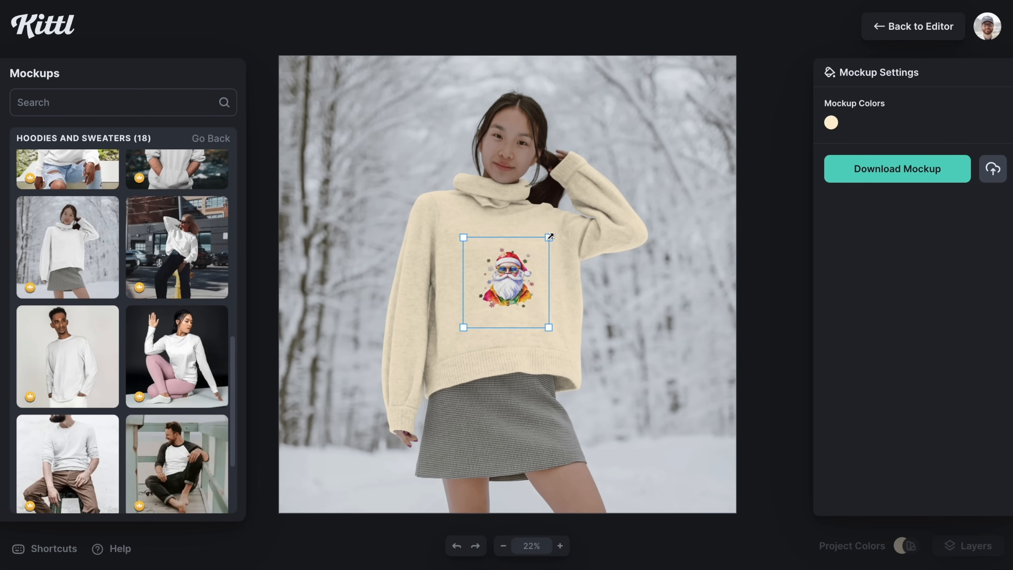
pyautogui.moveTo(552, 237); pyautogui.dragTo(581, 203)
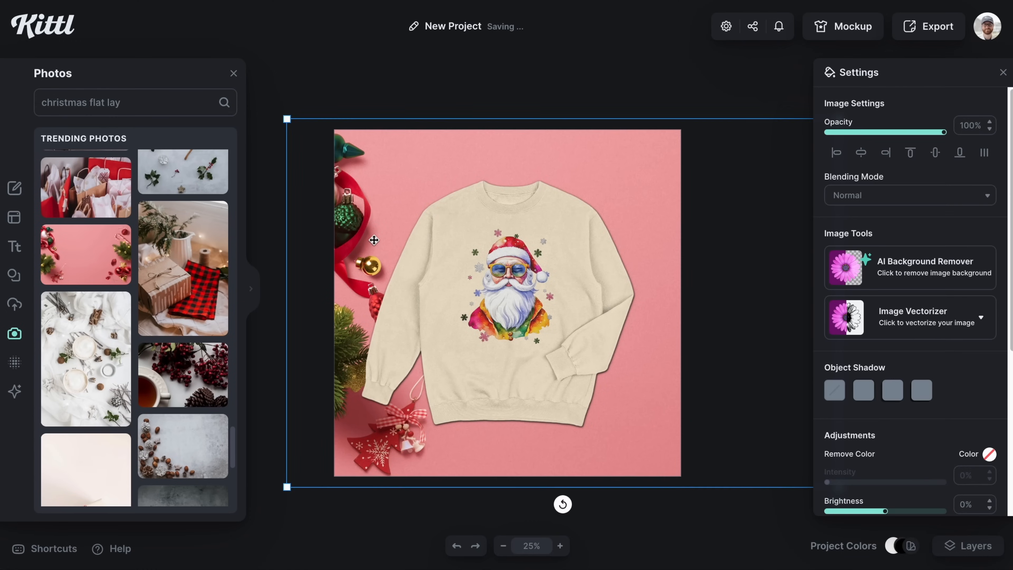
# Paste a decorated section of the pink Christmas flat-lay photo to the right of the sweatshirt and fit it against the background
pyautogui.scroll(-3, 671, 511)
pyautogui.click(671, 511)
pyautogui.hotkey('ctrl', 'v')
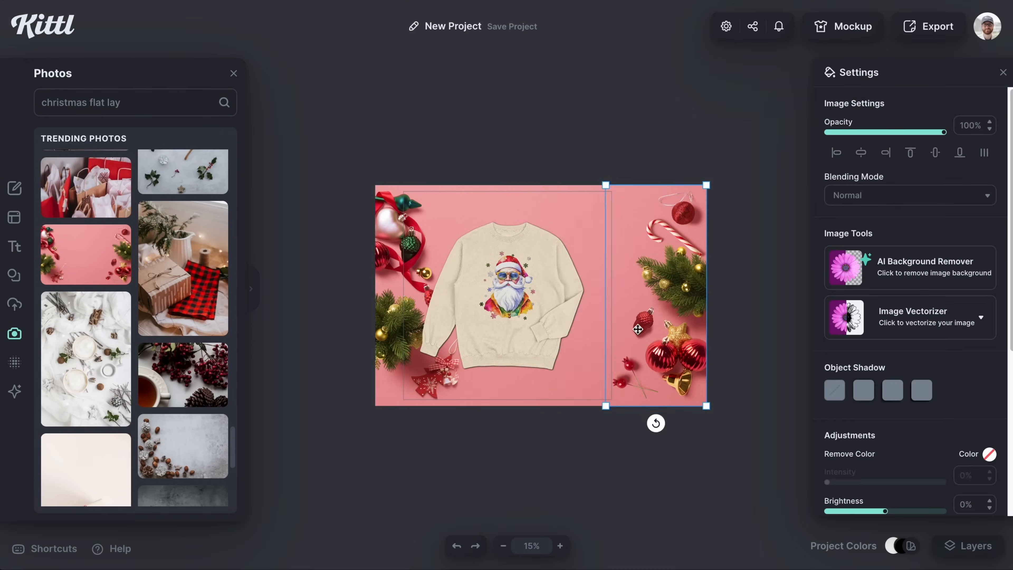
pyautogui.click(619, 479)
pyautogui.scroll(1, 620, 479)
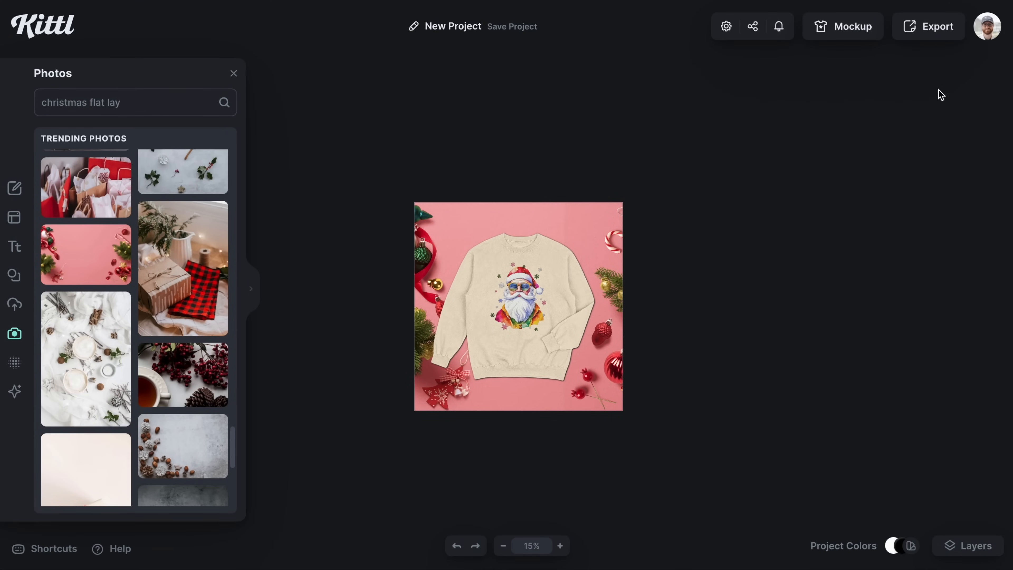
# Export the sweatshirt flat-lay image as a PNG and shrink its preview window over the Santa shirt shop listings
pyautogui.click(935, 38)
pyautogui.click(902, 74)
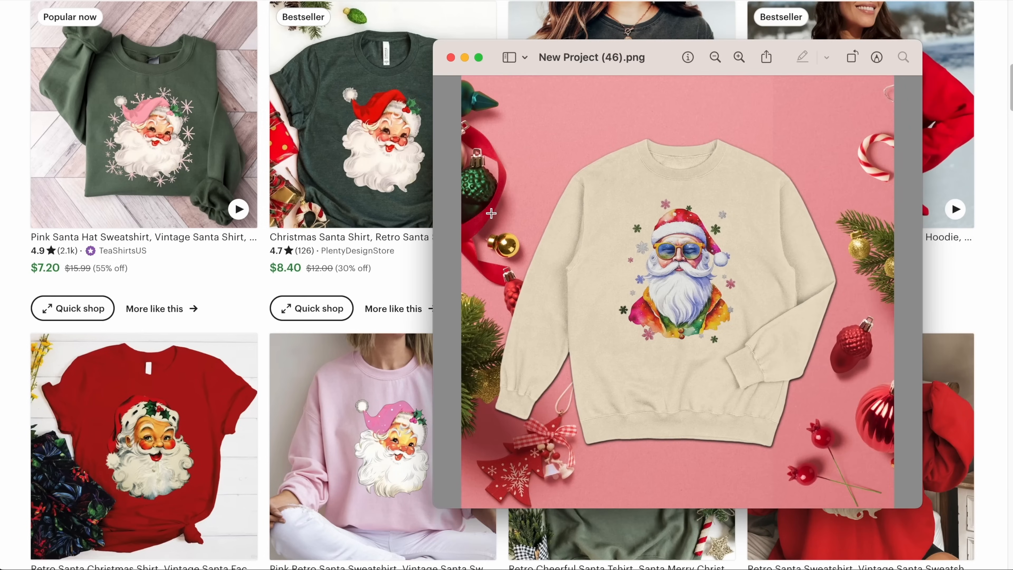
pyautogui.moveTo(433, 504); pyautogui.dragTo(625, 330)
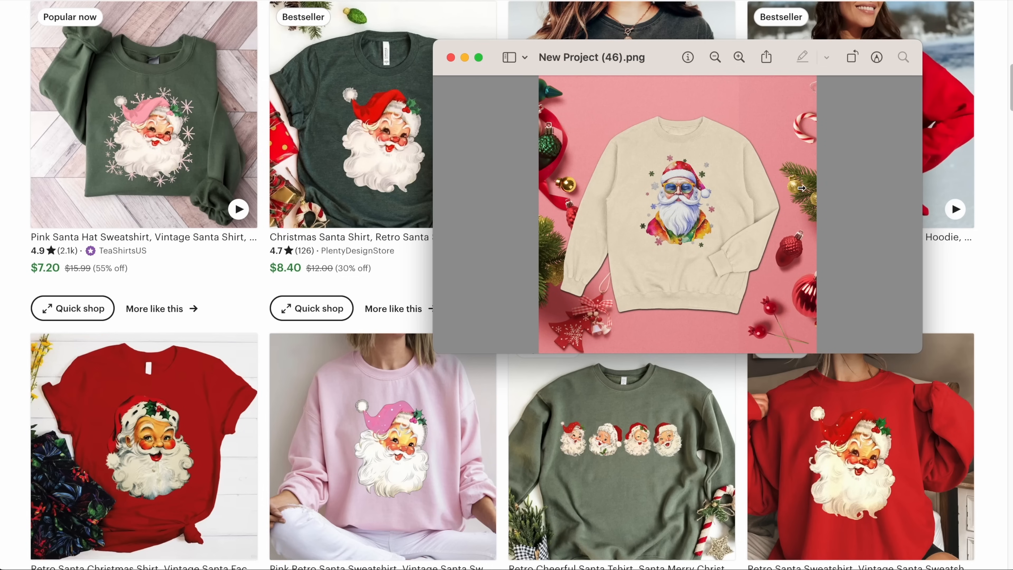
# Move the sweatshirt preview window off the upper row of Santa shirt listings and compare its design with the competing listings further down the page
pyautogui.moveTo(668, 50); pyautogui.dragTo(613, 291)
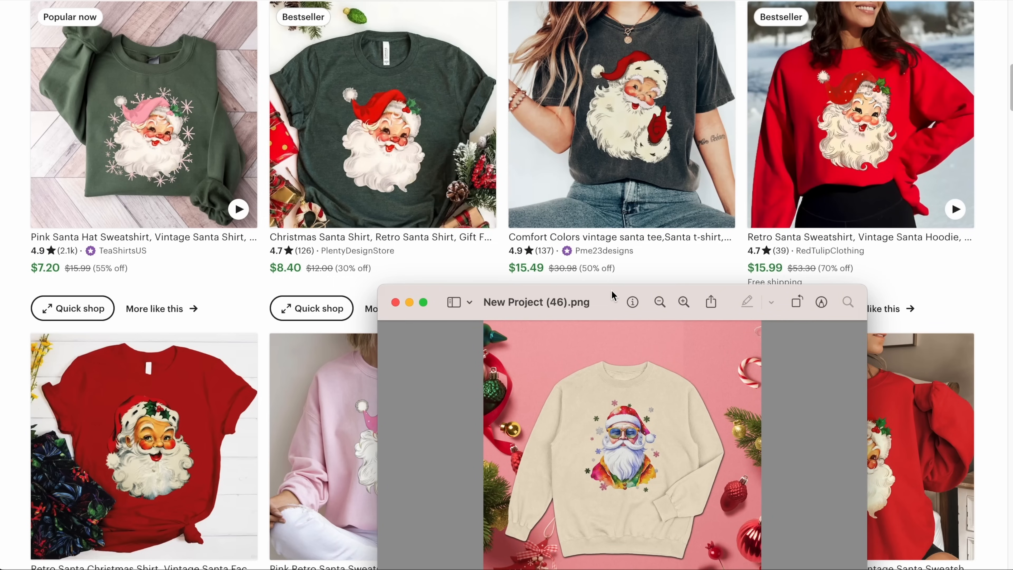
pyautogui.scroll(-1, 910, 259)
pyautogui.scroll(1, 892, 268)
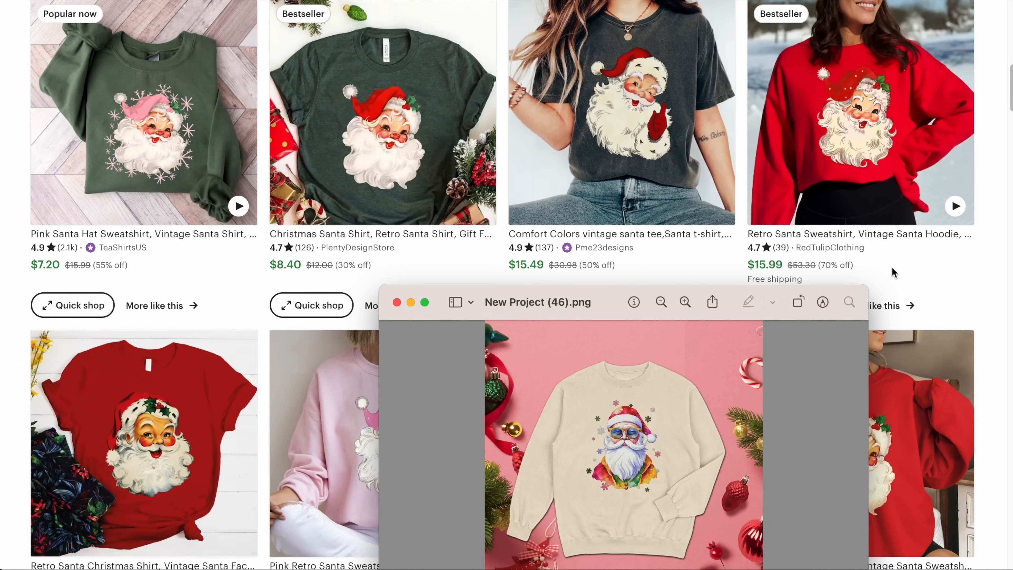
pyautogui.scroll(-10, 892, 267)
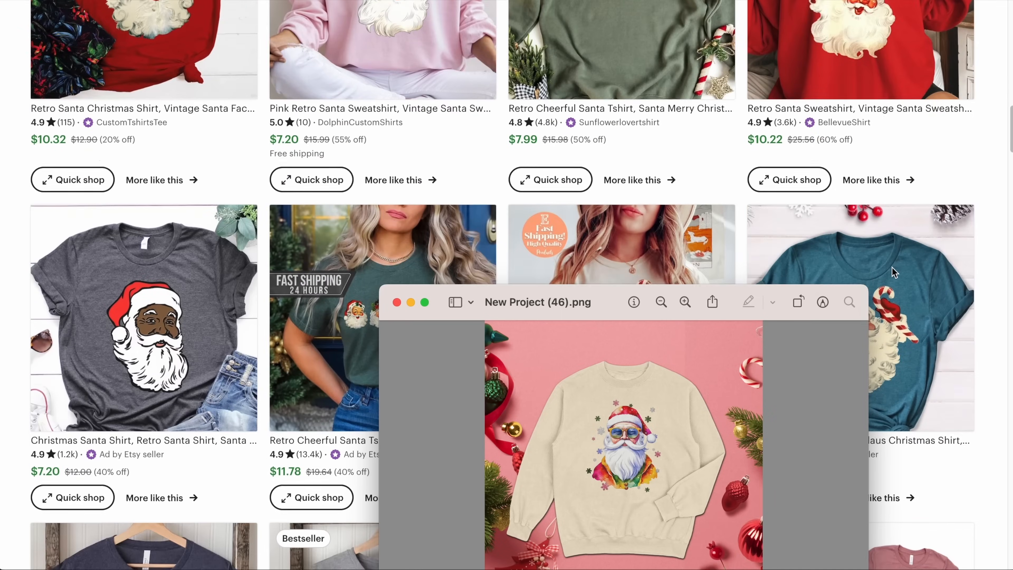
pyautogui.scroll(-5, 892, 267)
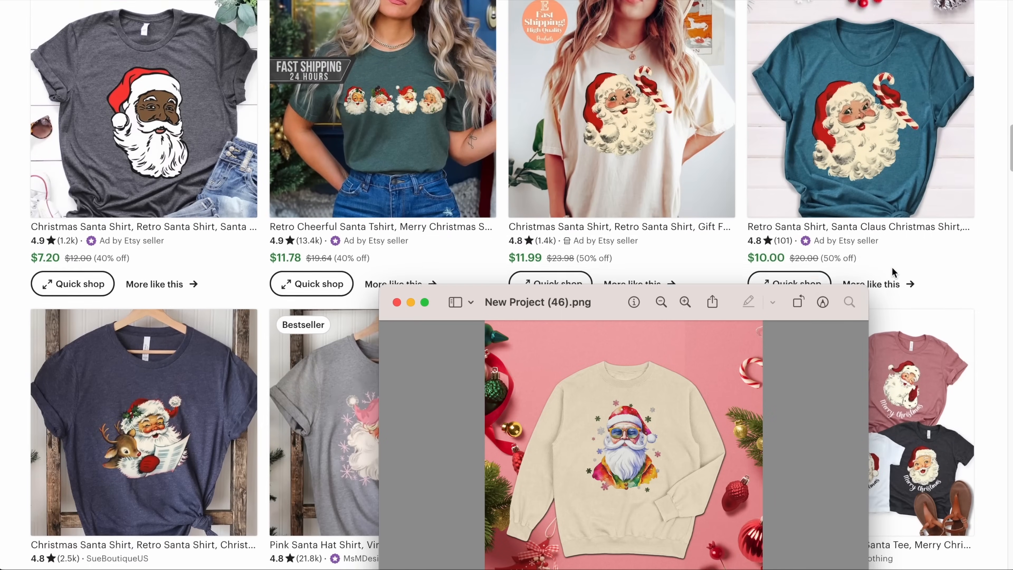
pyautogui.scroll(1, 892, 267)
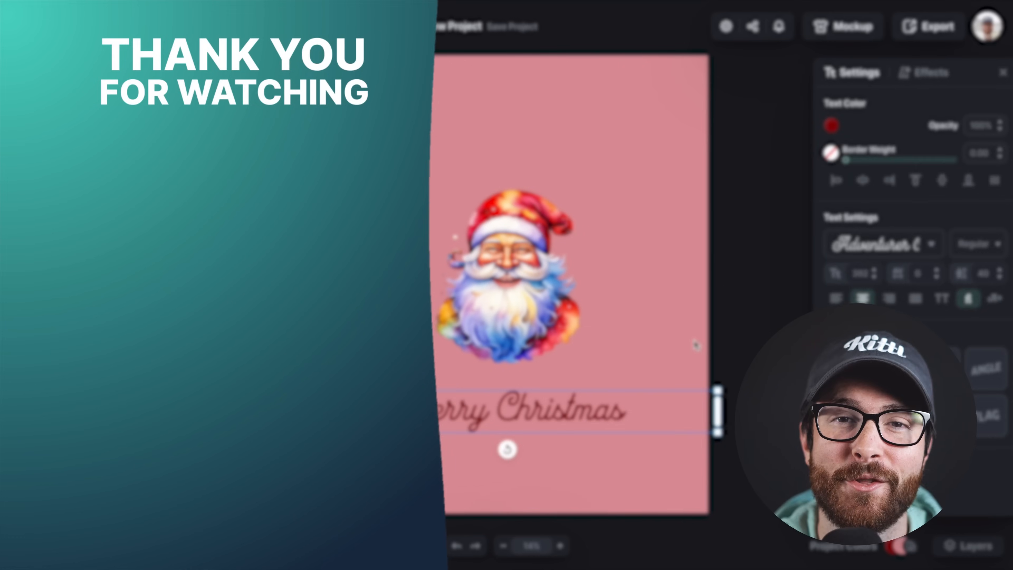
pyautogui.click(747, 349)
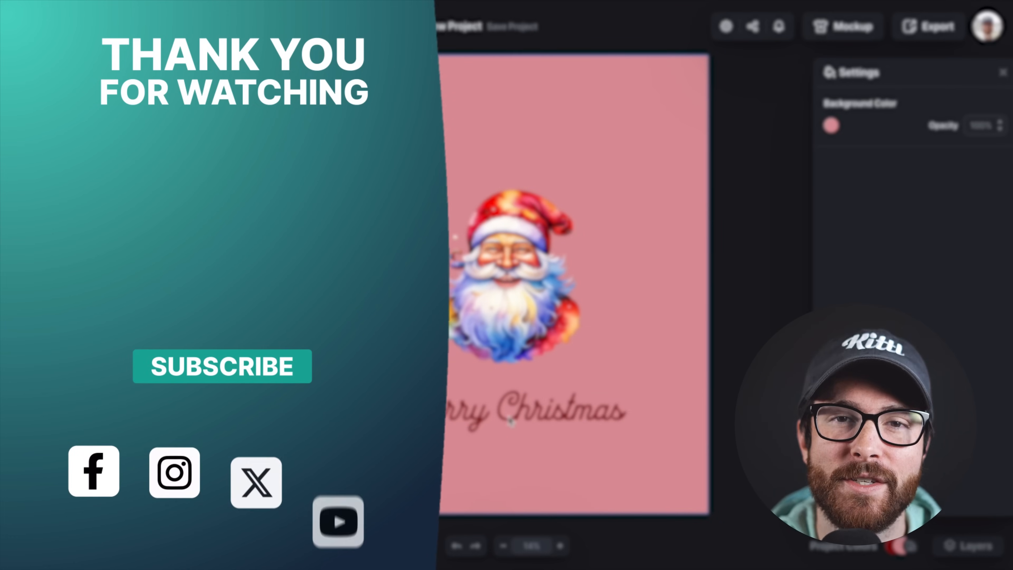